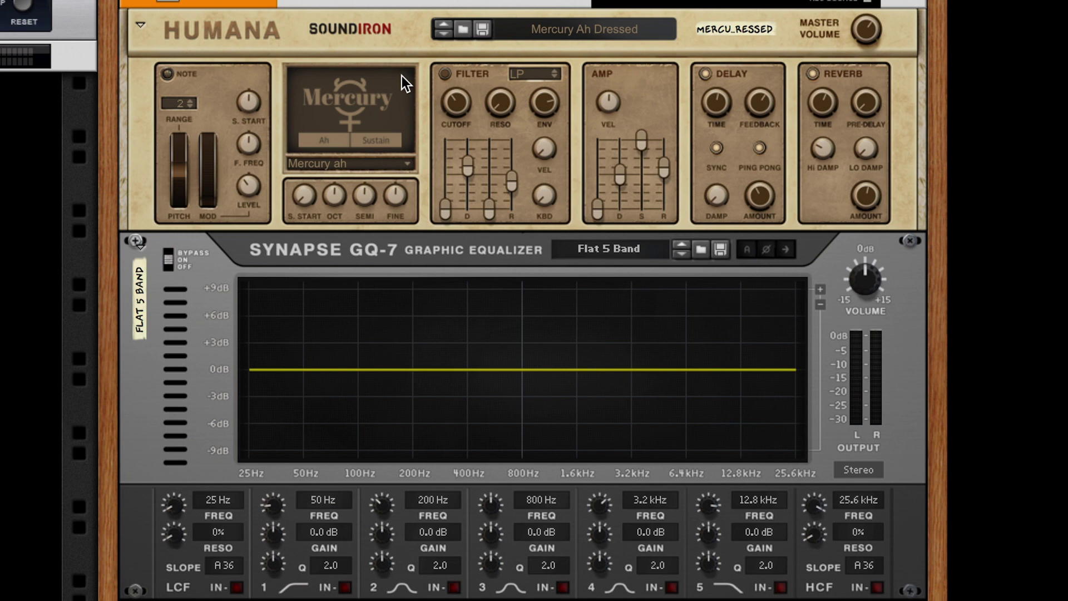
Change Humana's voice sample from Mercury ah to Mars ah.
{"action": "left_click", "coordinate": [332, 157]}
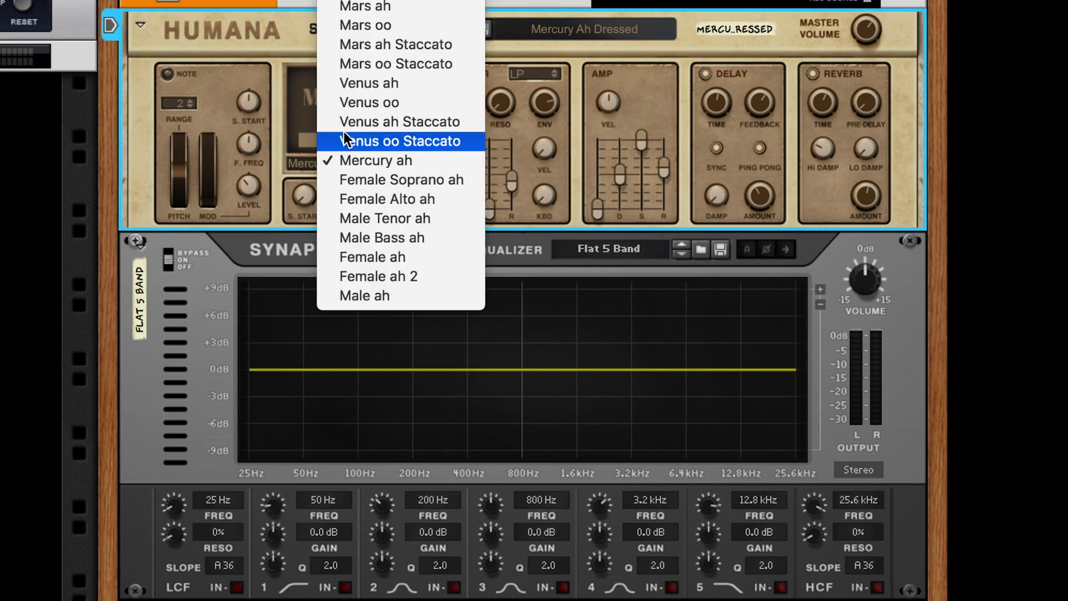
{"action": "left_click", "coordinate": [298, 91]}
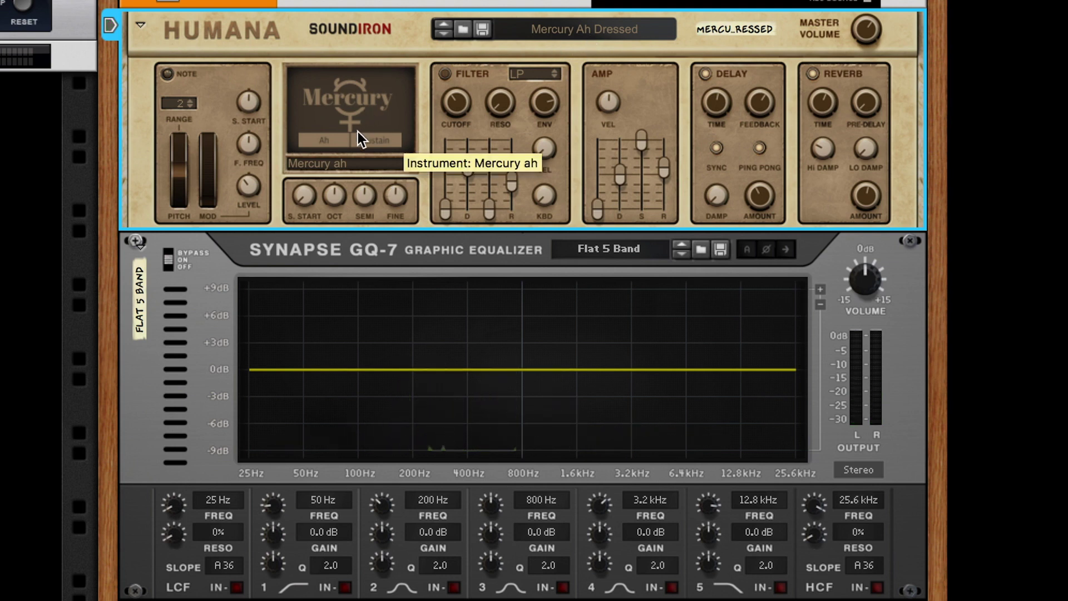
{"action": "left_click", "coordinate": [347, 160]}
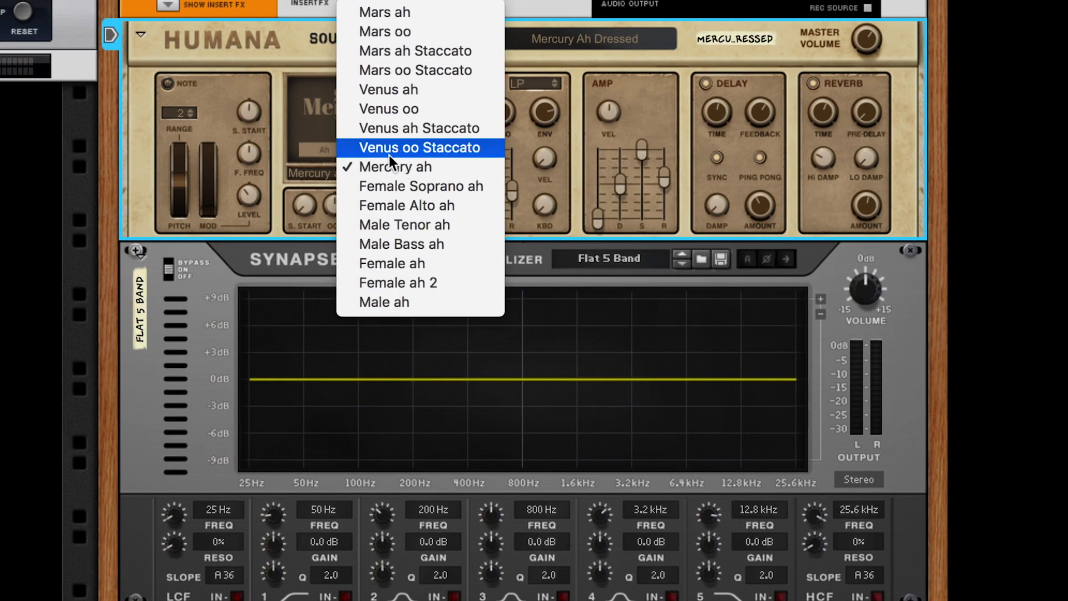
{"action": "left_click", "coordinate": [325, 186]}
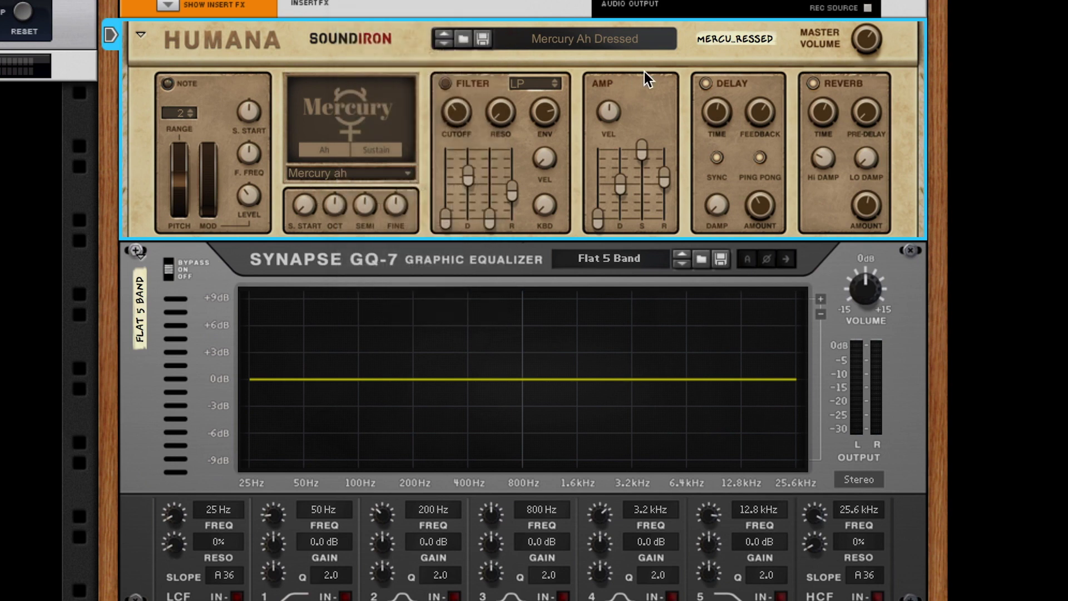
{"action": "left_click", "coordinate": [350, 175]}
{"action": "left_click", "coordinate": [398, 23]}
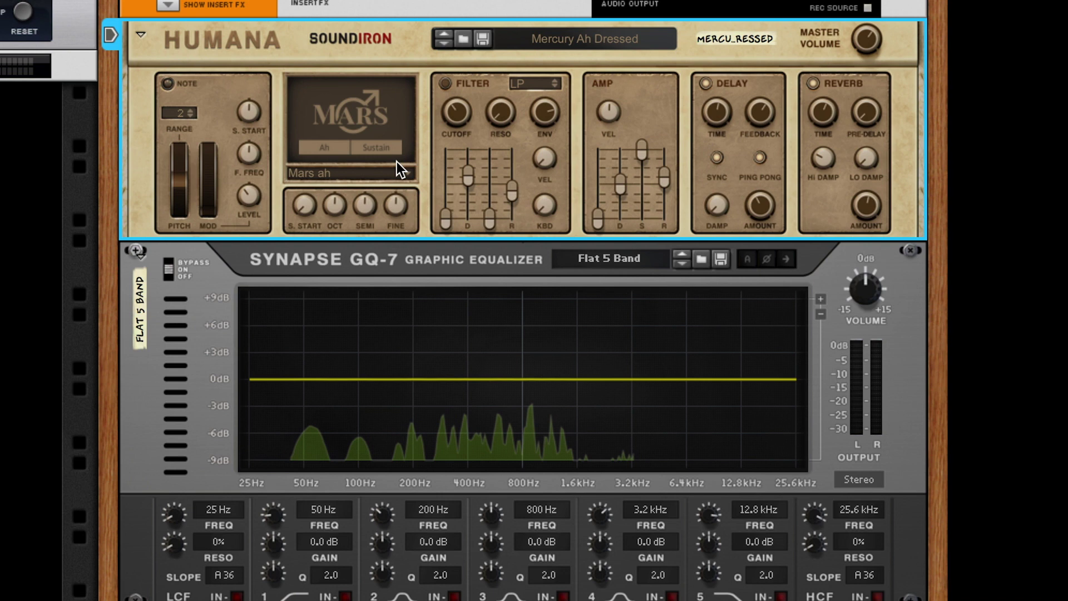
Audition the Mars oo voice, then the Mars ah Staccato voice.
{"action": "left_click", "coordinate": [399, 169]}
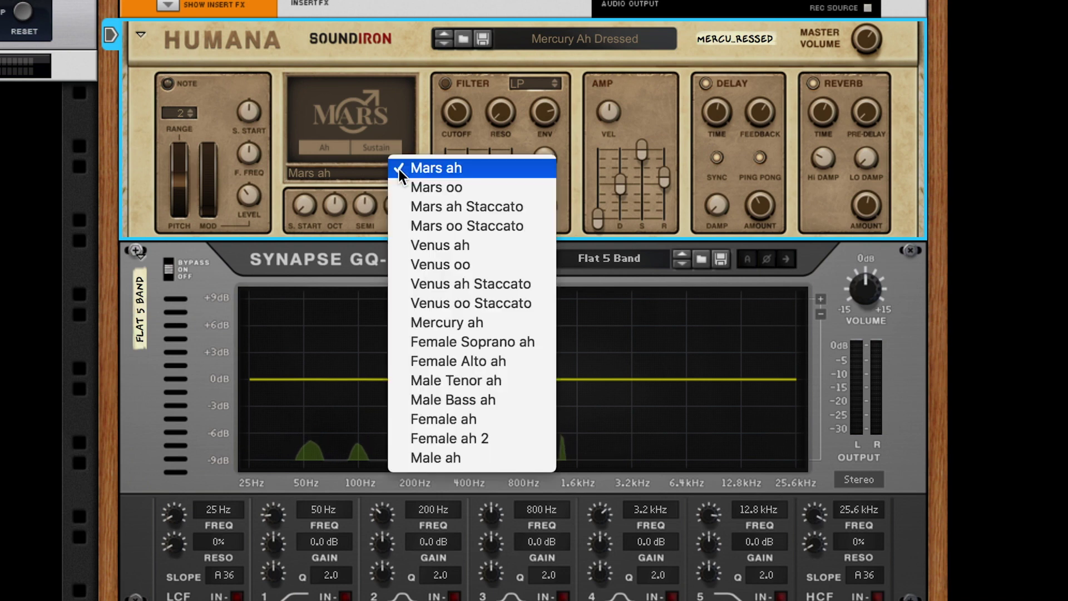
{"action": "left_click", "coordinate": [451, 187]}
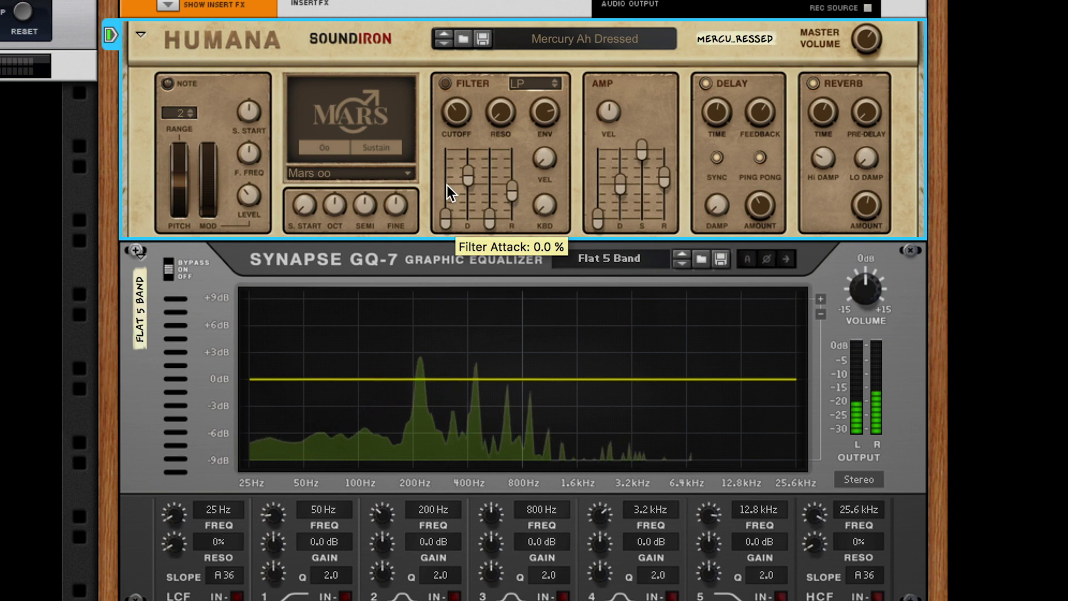
{"action": "left_click", "coordinate": [374, 175]}
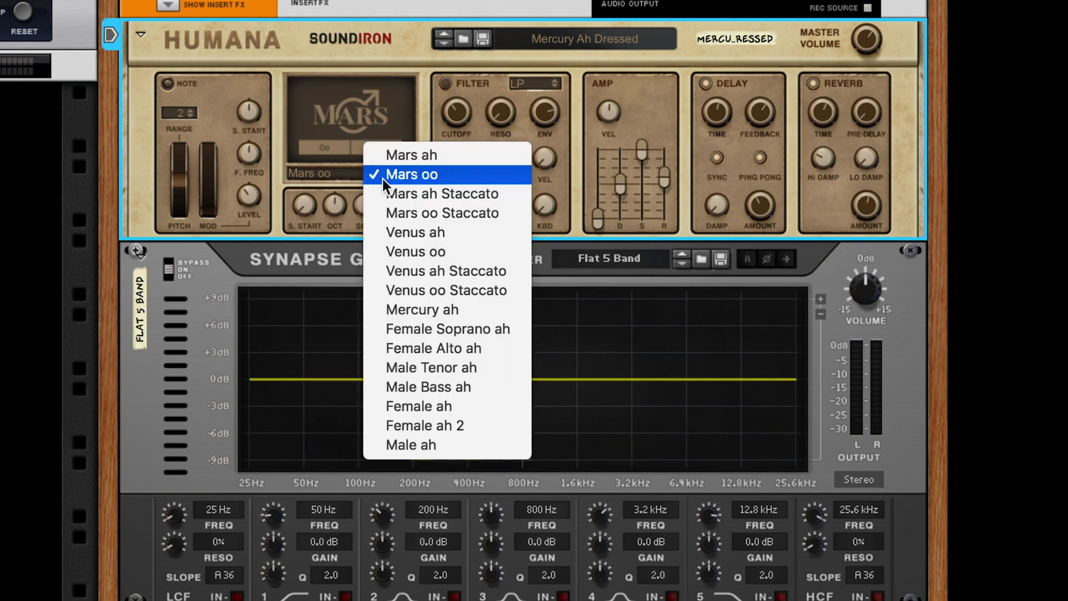
{"action": "left_click", "coordinate": [423, 191]}
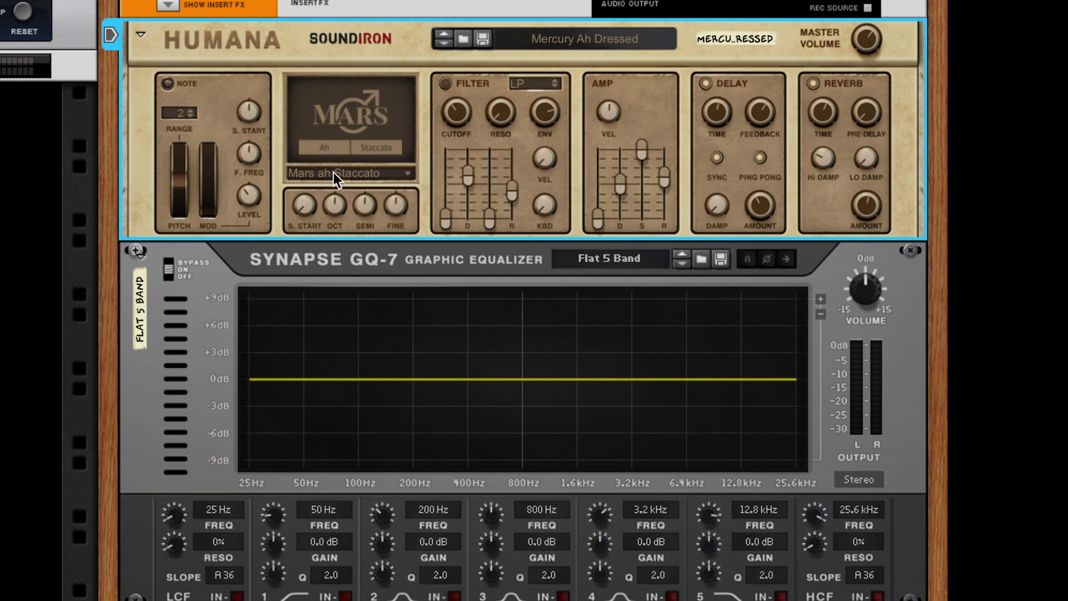
Move from Mars ah Staccato to the Mars oo Staccato voice.
{"action": "left_click", "coordinate": [347, 175]}
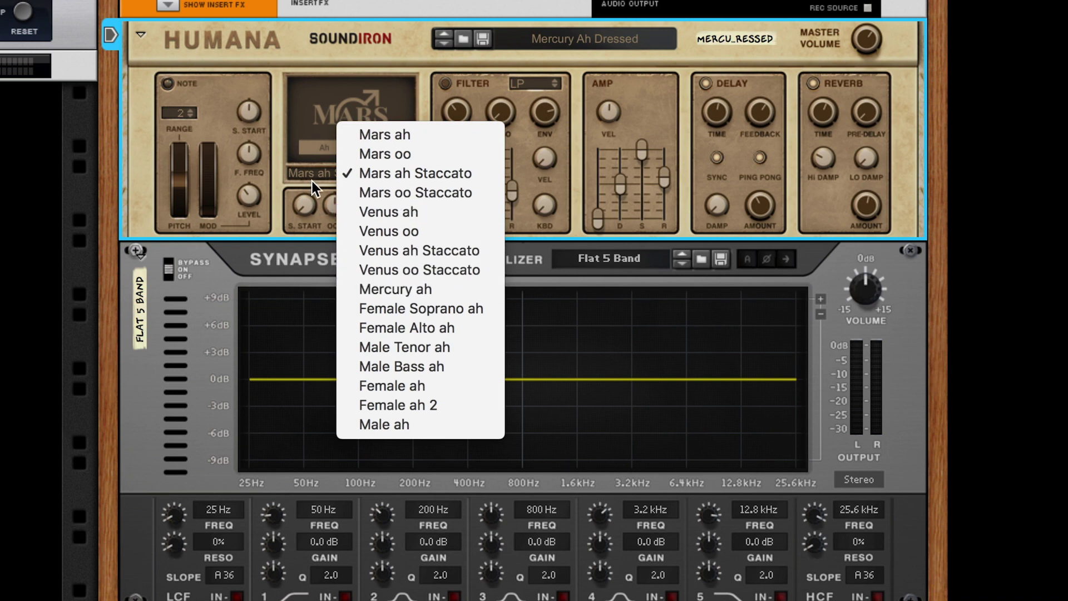
{"action": "left_click", "coordinate": [311, 144]}
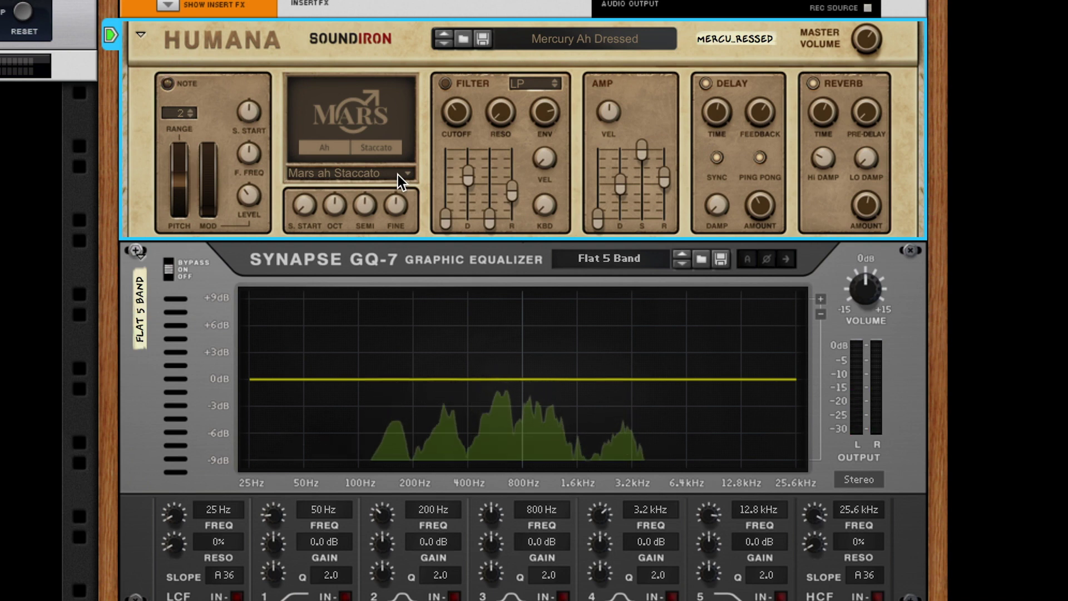
{"action": "left_click", "coordinate": [398, 174]}
{"action": "left_click", "coordinate": [436, 187]}
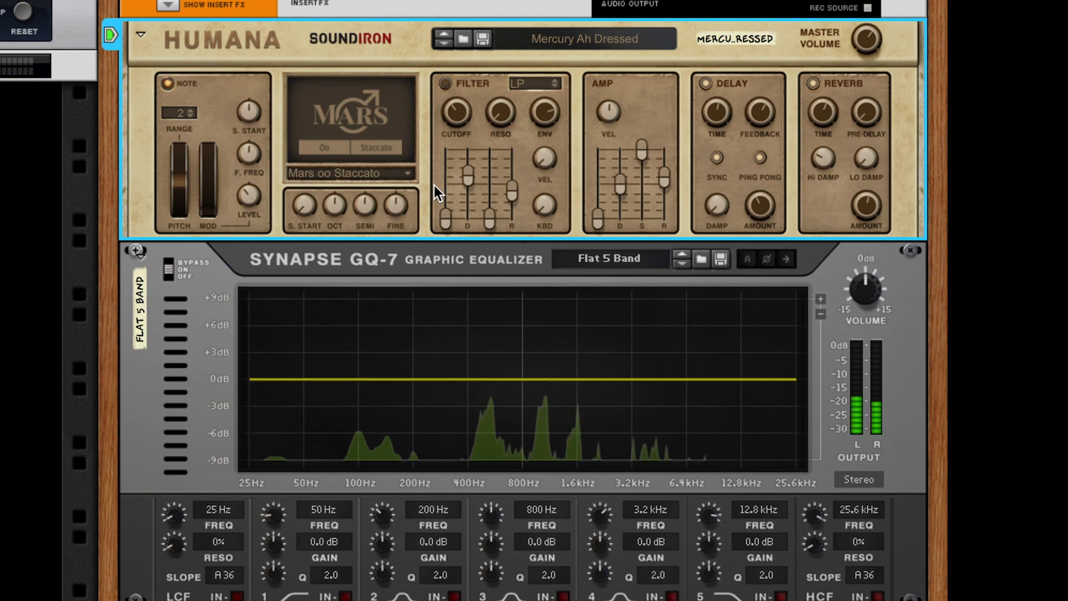
Audition the Venus ah, Venus oo and Venus ah Staccato voices in turn.
{"action": "left_click", "coordinate": [408, 171]}
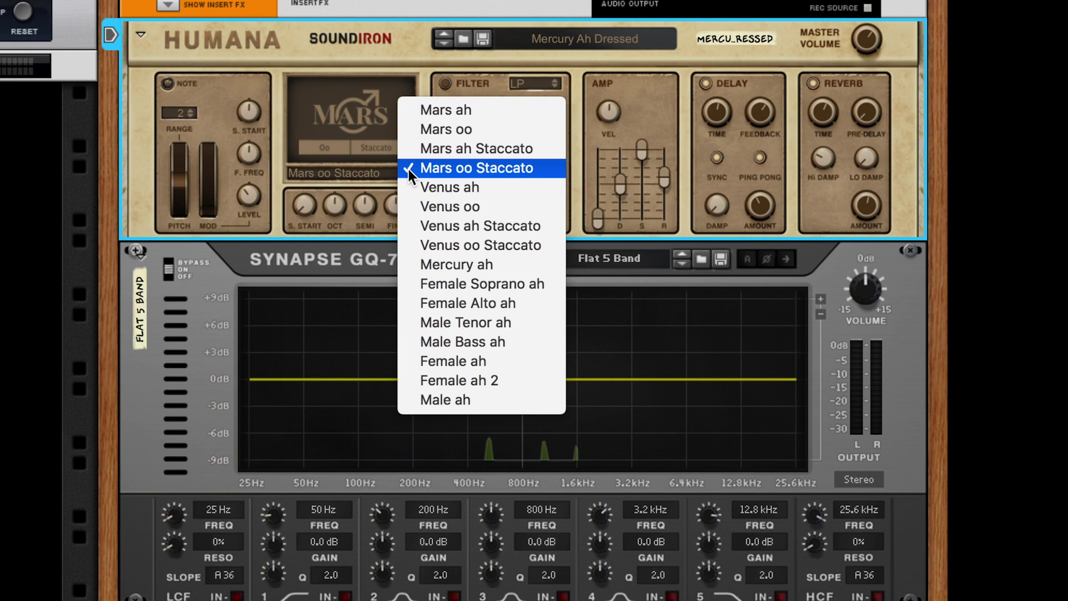
{"action": "left_click", "coordinate": [443, 182]}
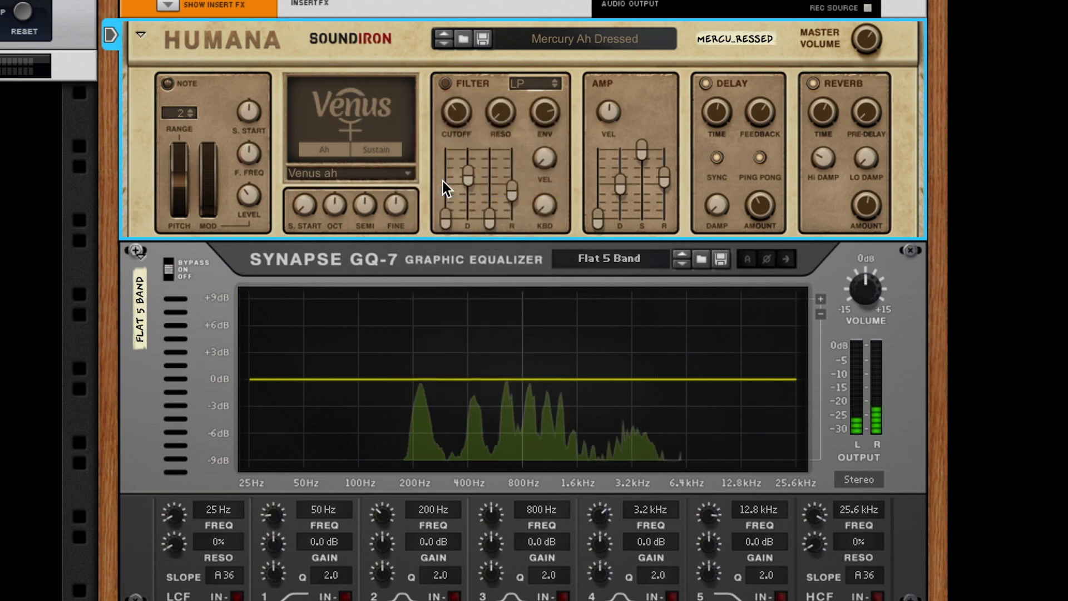
{"action": "left_click", "coordinate": [400, 174]}
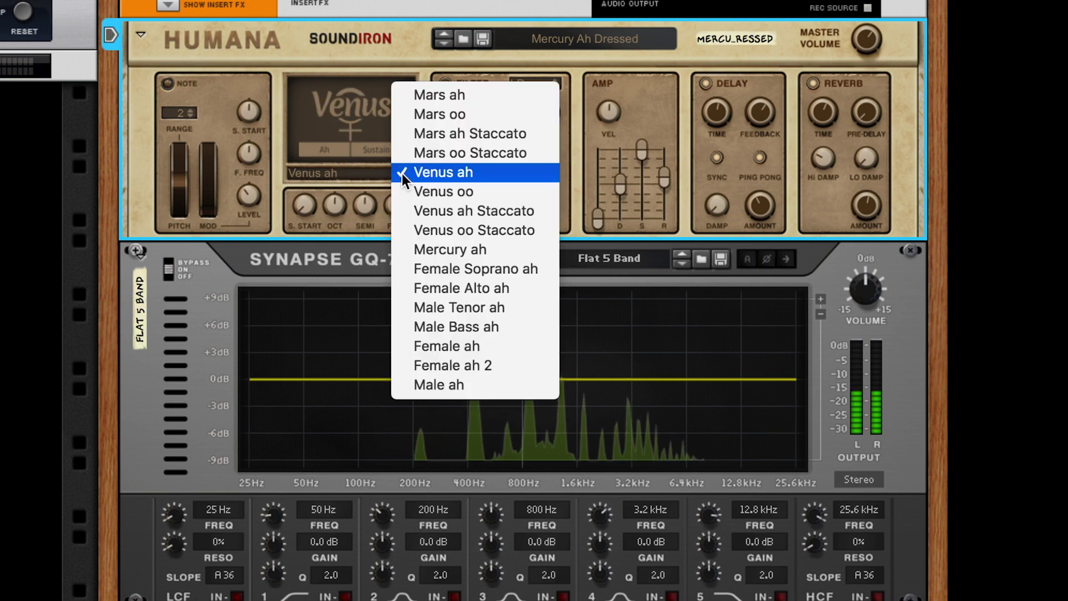
{"action": "left_click", "coordinate": [421, 184]}
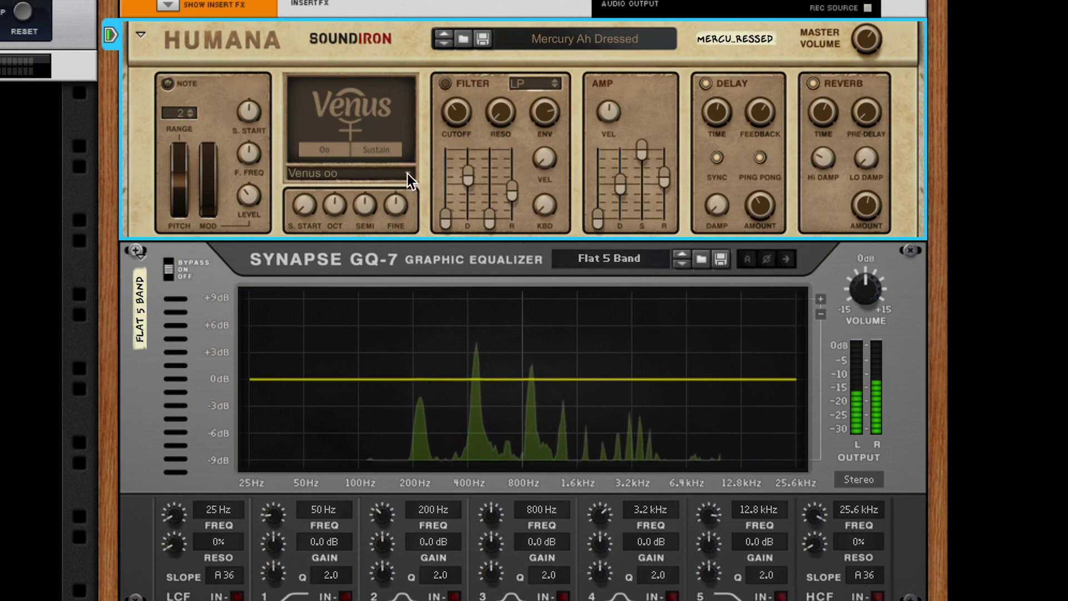
{"action": "left_click", "coordinate": [407, 174]}
{"action": "left_click", "coordinate": [438, 186]}
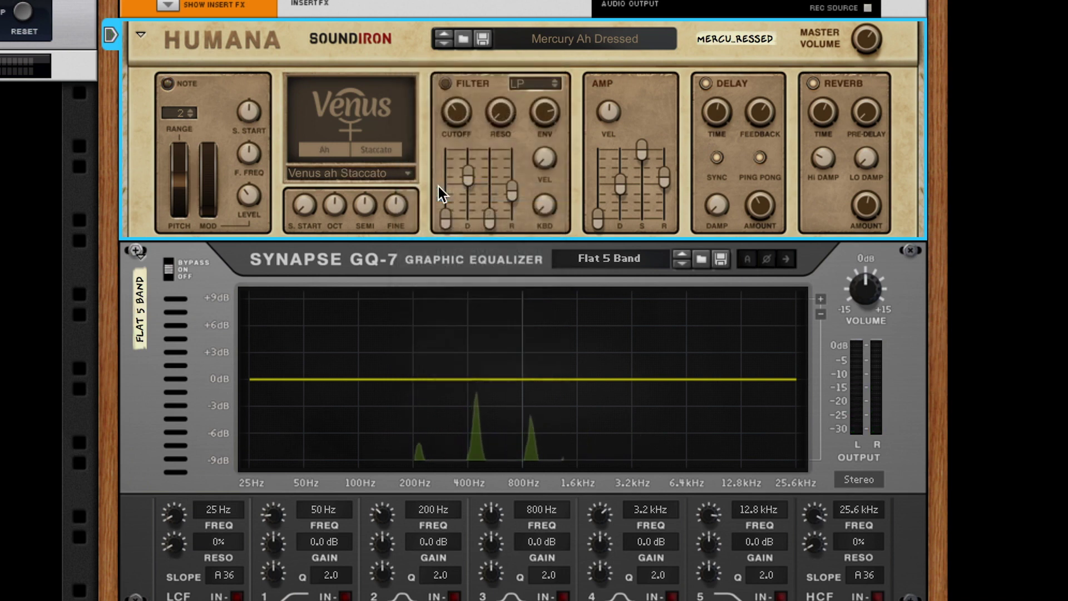
Try Venus oo Staccato and Mercury ah, then settle on Female Soprano ah.
{"action": "left_click", "coordinate": [408, 173]}
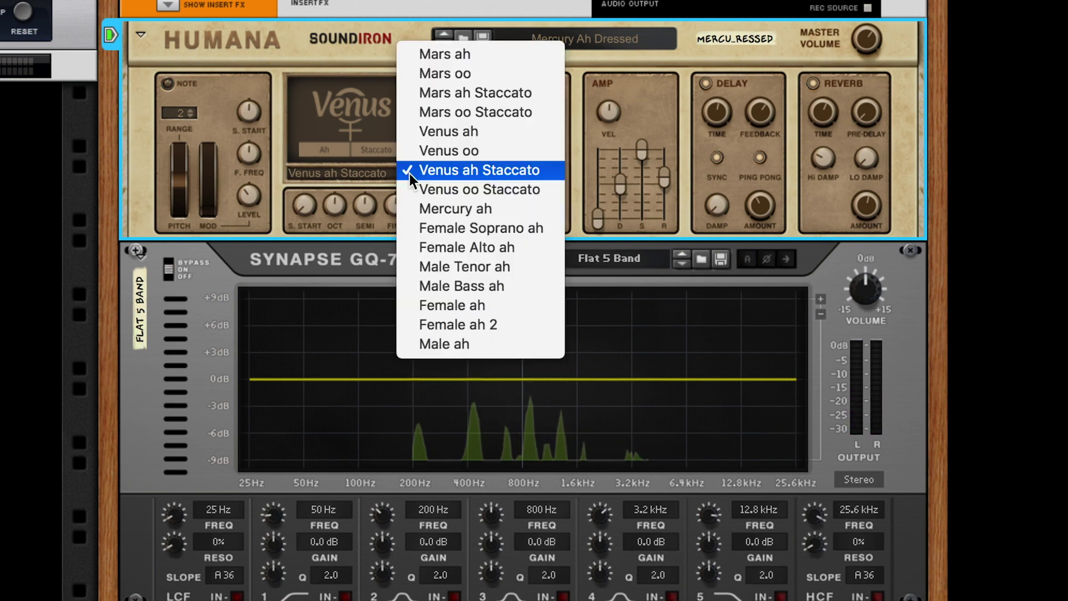
{"action": "left_click", "coordinate": [427, 186]}
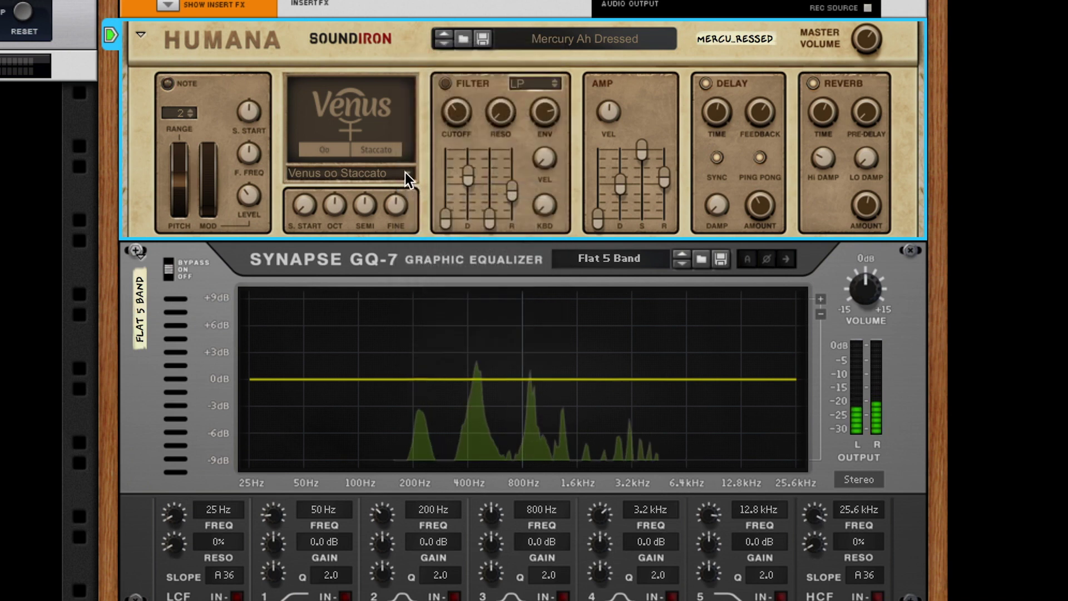
{"action": "left_click", "coordinate": [407, 174]}
{"action": "left_click", "coordinate": [429, 190]}
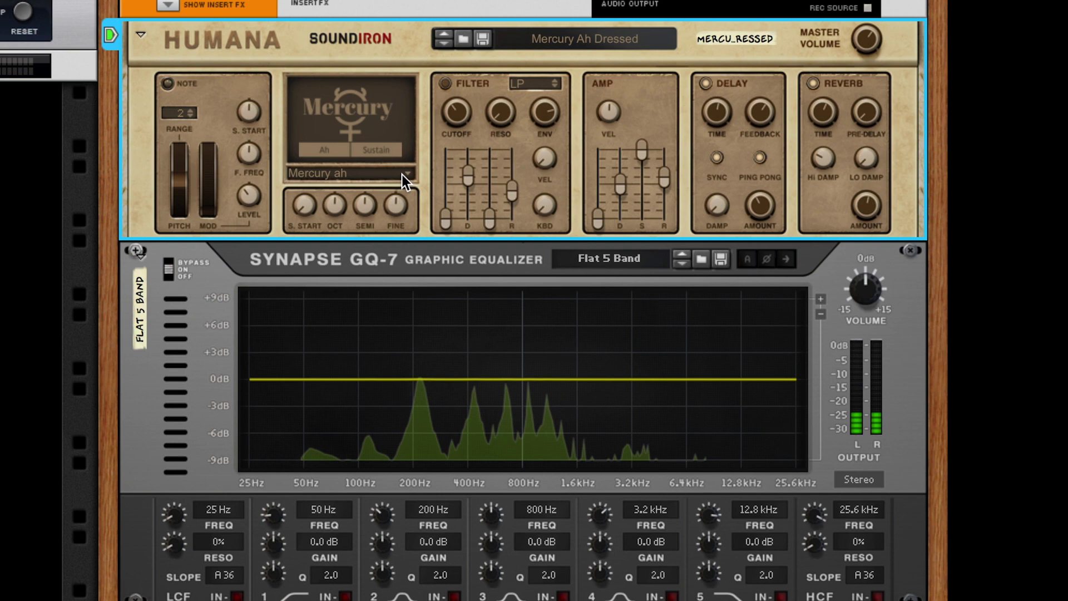
{"action": "left_click", "coordinate": [406, 174]}
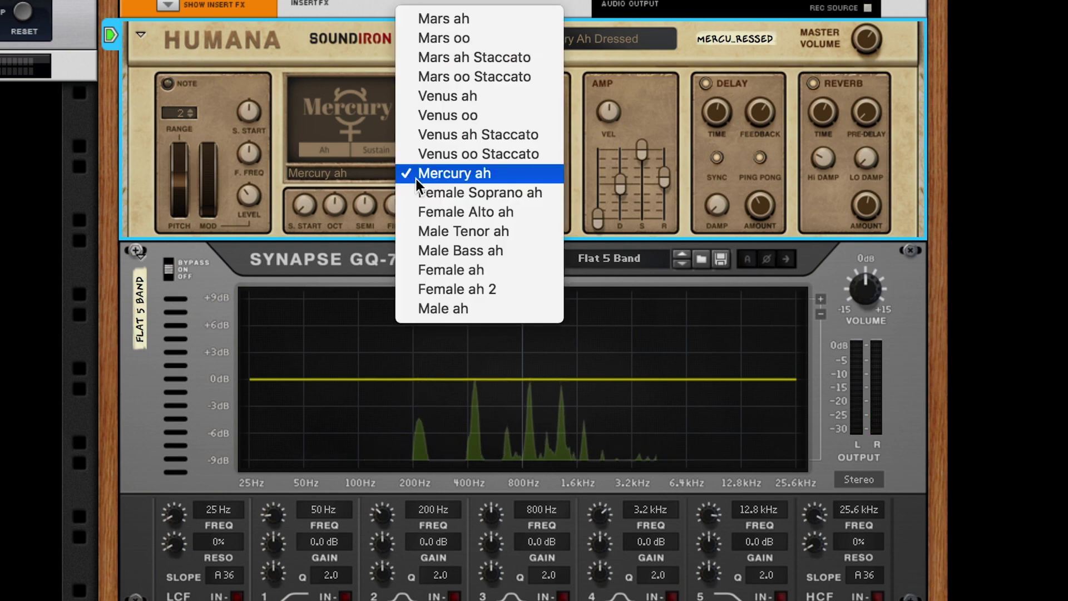
{"action": "left_click", "coordinate": [423, 186]}
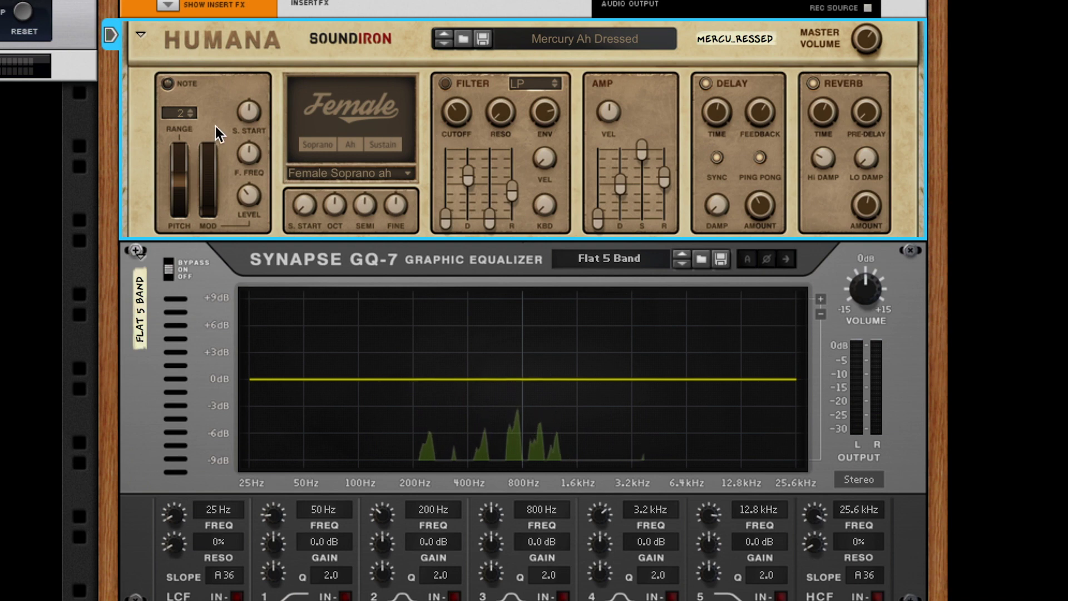
Raise Humana's pitch bend range from 2 to 12.
{"action": "left_click_drag", "start_coordinate": [185, 110], "coordinate": [256, 1]}
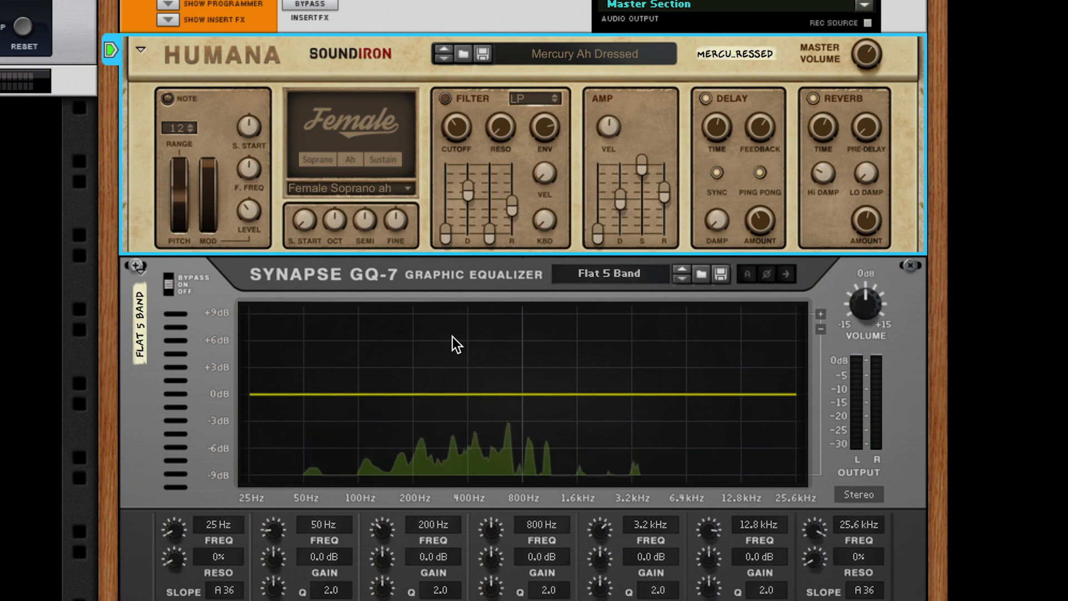
Audition the Female Alto ah, Male Tenor ah and Male Bass ah samples.
{"action": "left_click", "coordinate": [388, 185]}
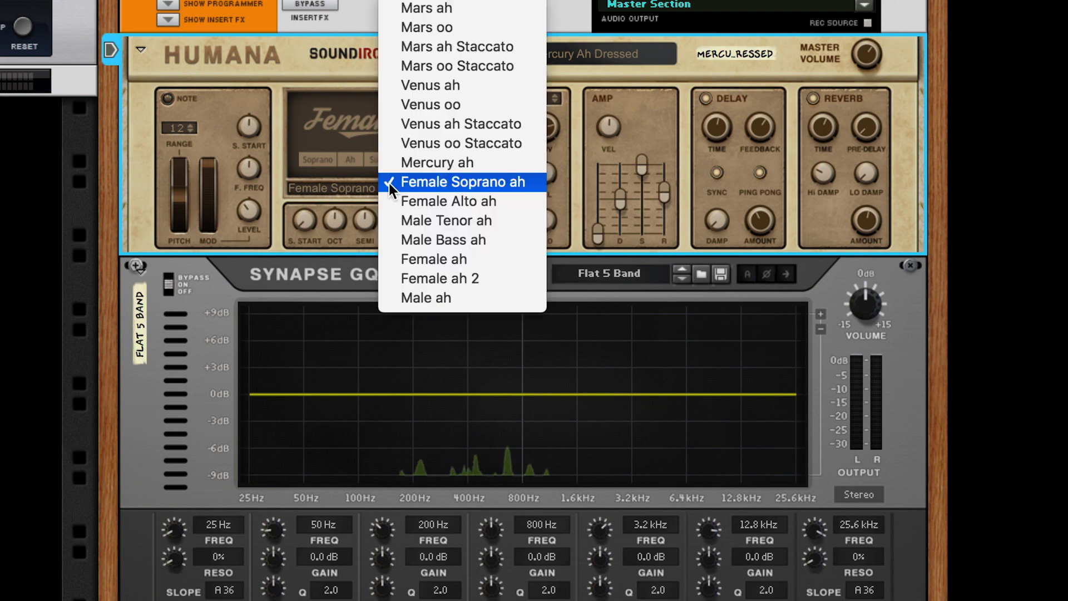
{"action": "left_click", "coordinate": [445, 203]}
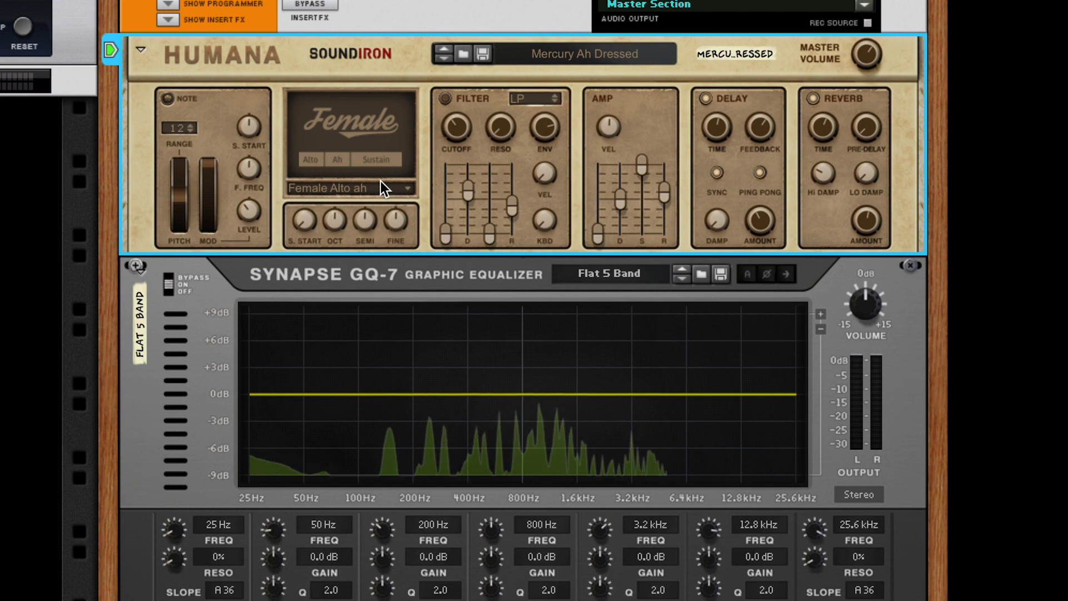
{"action": "left_click", "coordinate": [357, 188]}
{"action": "left_click", "coordinate": [360, 204]}
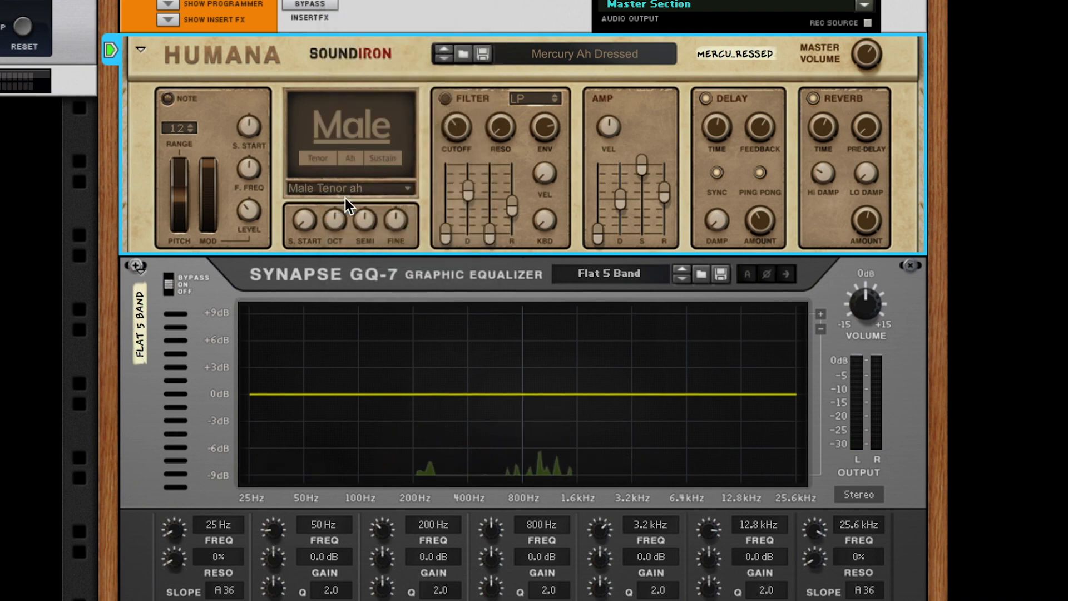
{"action": "left_click", "coordinate": [344, 198]}
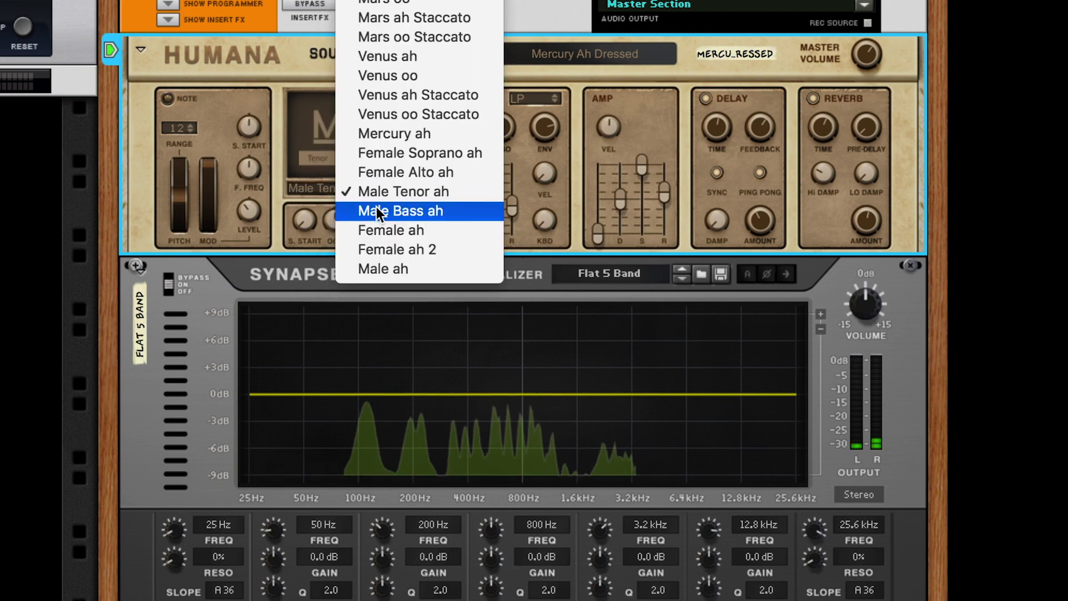
{"action": "left_click", "coordinate": [376, 207]}
Try Female ah and Female ah 2, then settle on the Male ah sample.
{"action": "left_click", "coordinate": [333, 189]}
{"action": "left_click", "coordinate": [369, 209]}
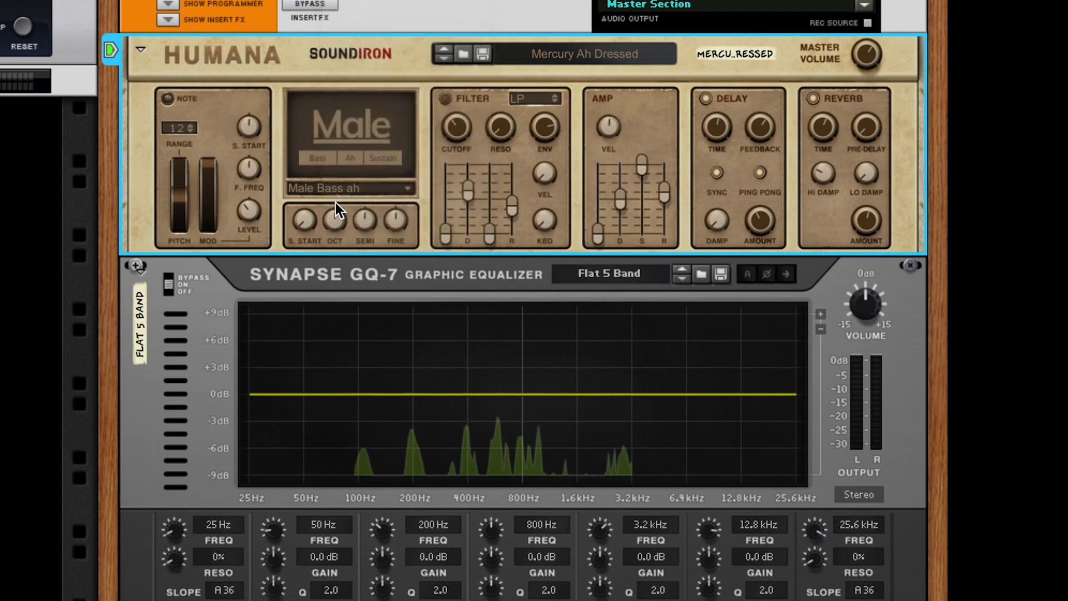
{"action": "left_click", "coordinate": [330, 191]}
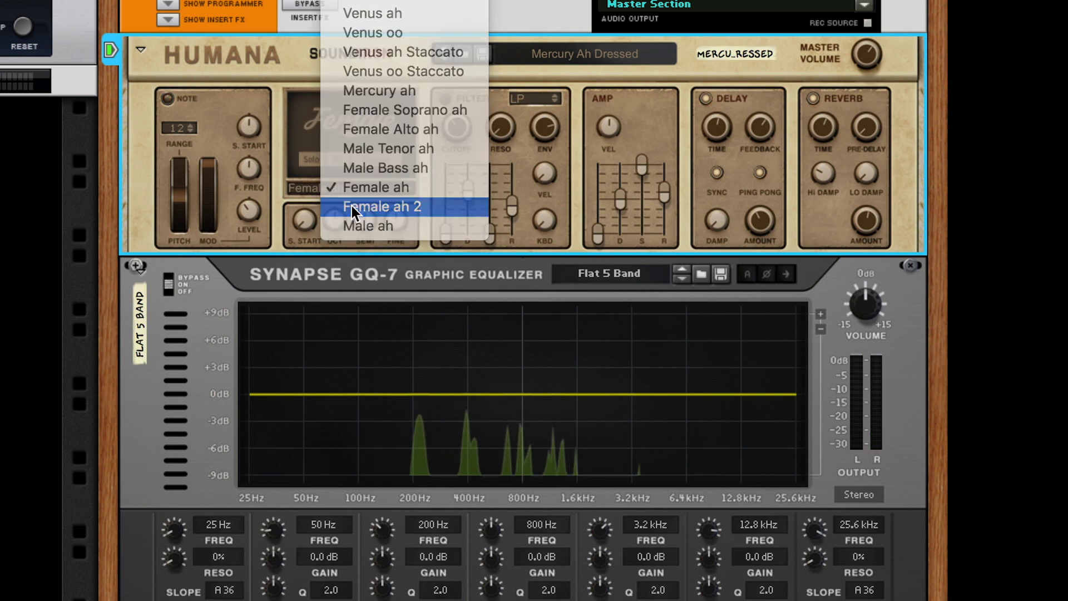
{"action": "left_click", "coordinate": [351, 207]}
{"action": "left_click", "coordinate": [333, 194]}
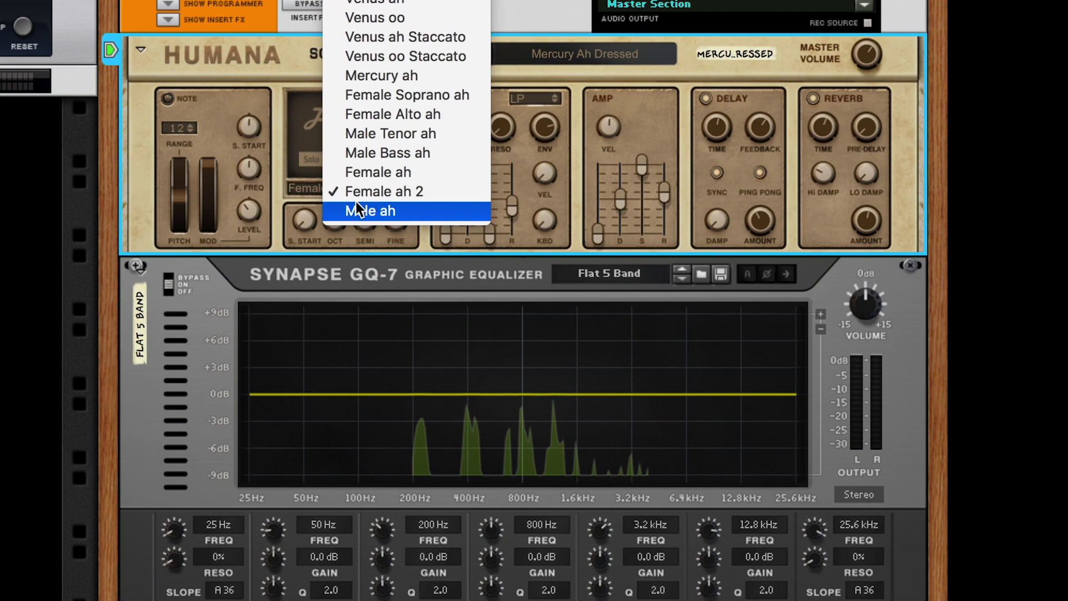
{"action": "left_click", "coordinate": [357, 205]}
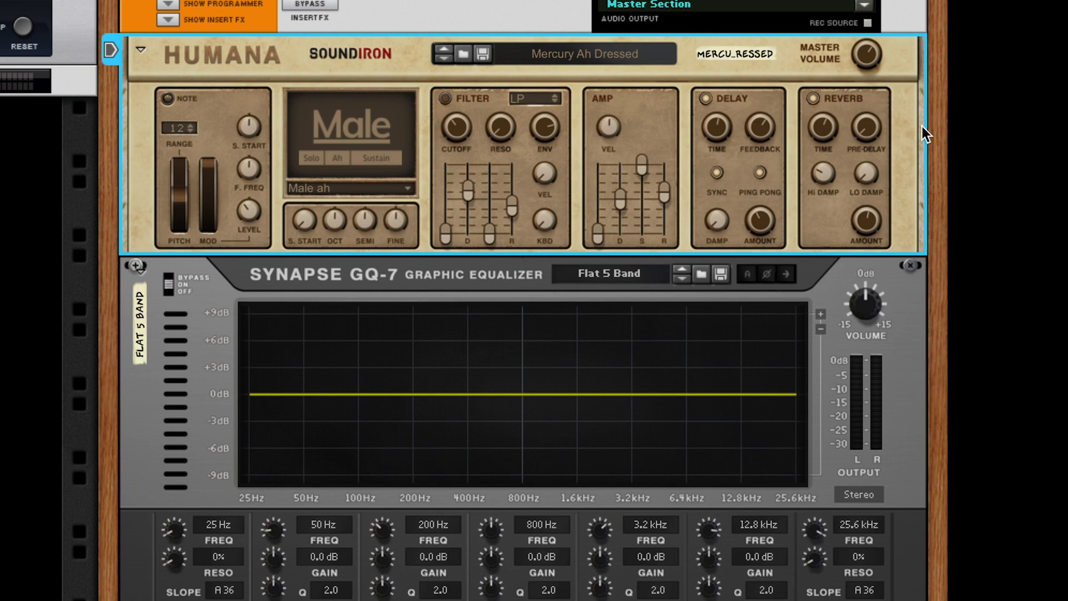
Toggle delay ping-pong, zero amp sustain and release, lower velocity, and keep the LP filter.
{"action": "left_click", "coordinate": [761, 173]}
{"action": "left_click_drag", "start_coordinate": [644, 167], "coordinate": [601, 234]}
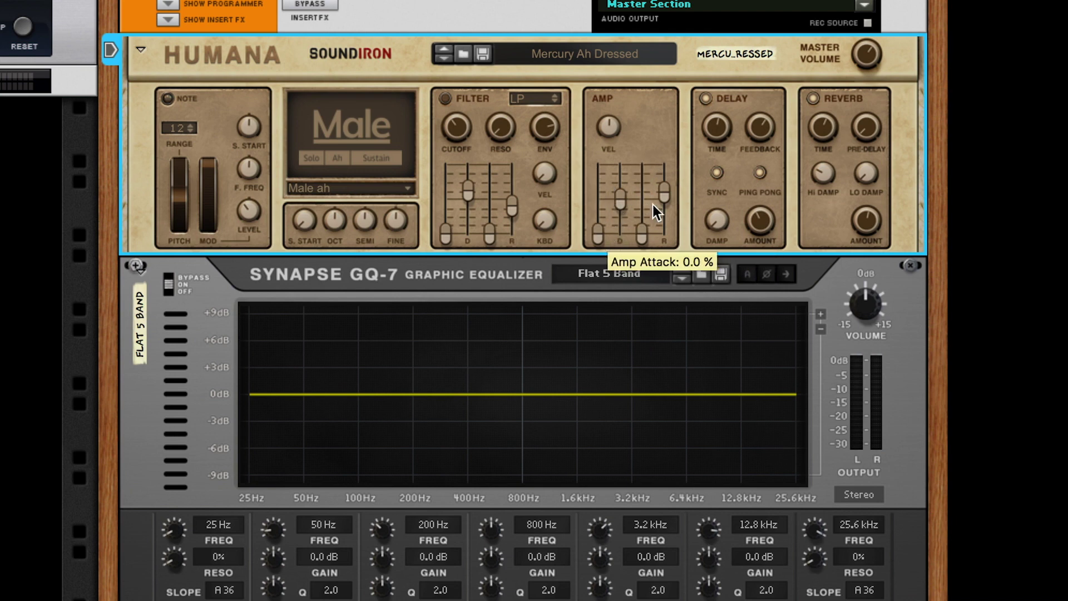
{"action": "left_click_drag", "start_coordinate": [664, 192], "coordinate": [665, 237]}
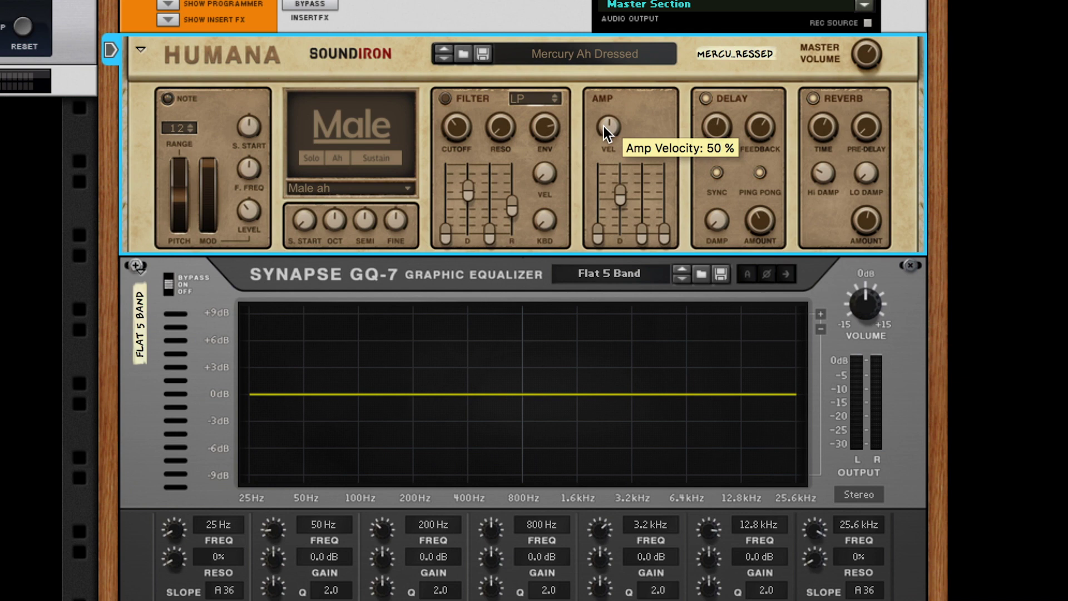
{"action": "left_click_drag", "start_coordinate": [603, 127], "coordinate": [622, 133]}
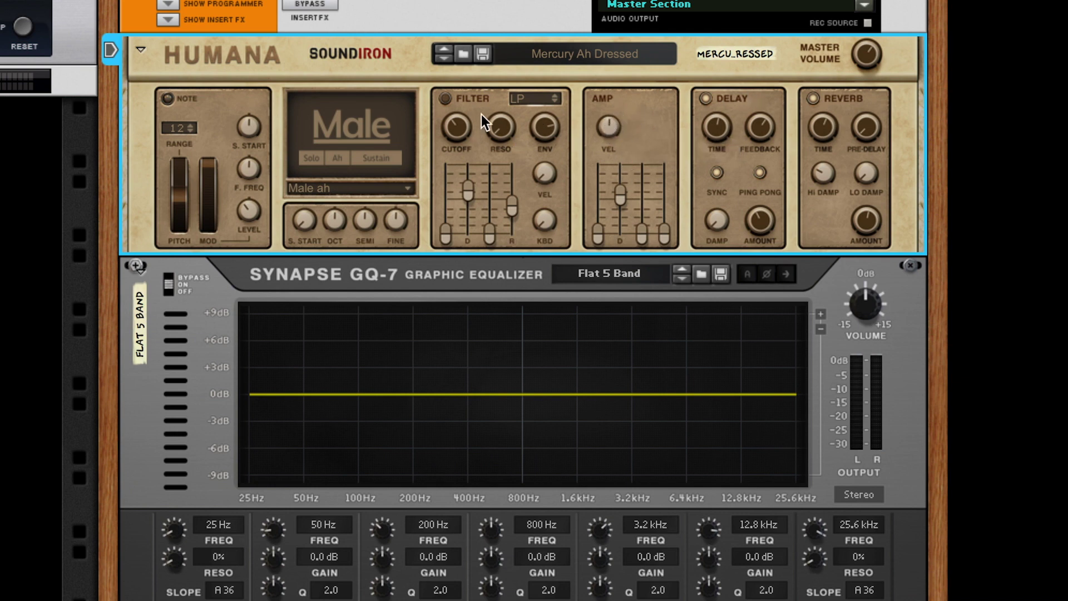
{"action": "left_click", "coordinate": [514, 99]}
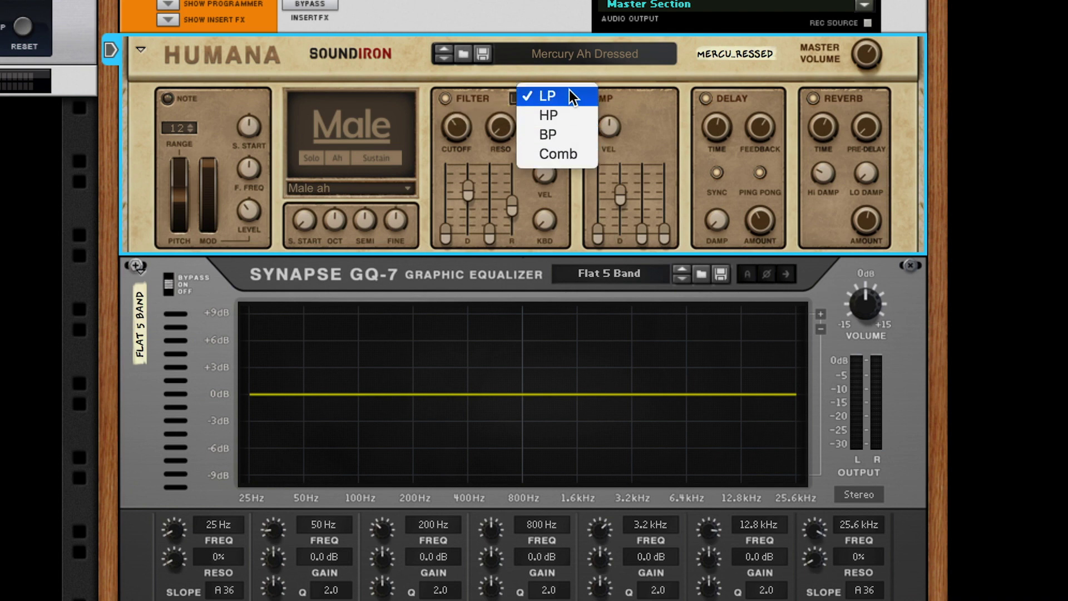
{"action": "left_click", "coordinate": [549, 96]}
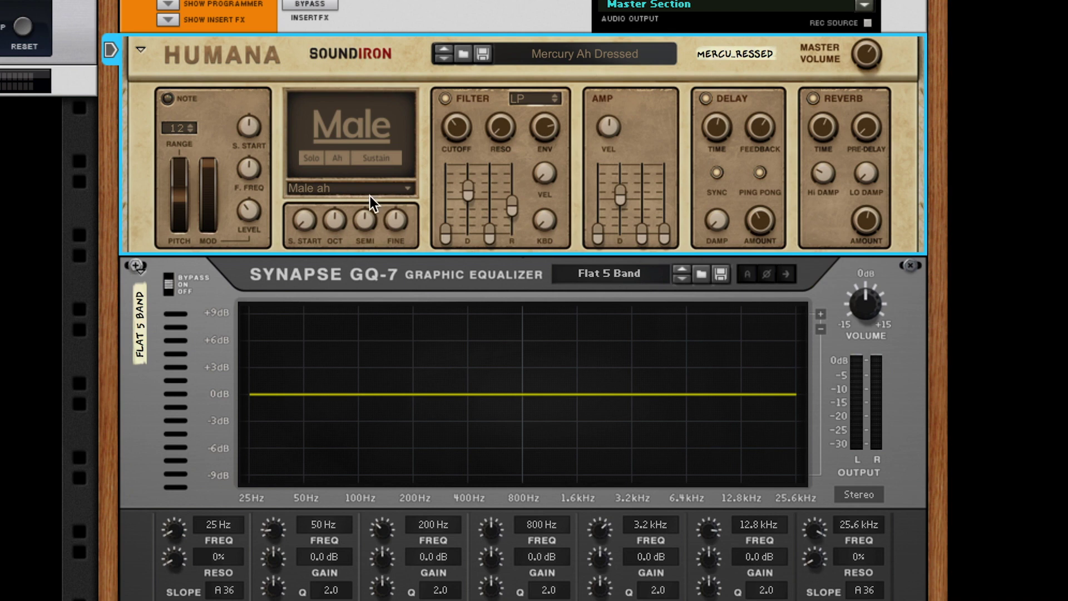
{"action": "key", "text": "Tab"}
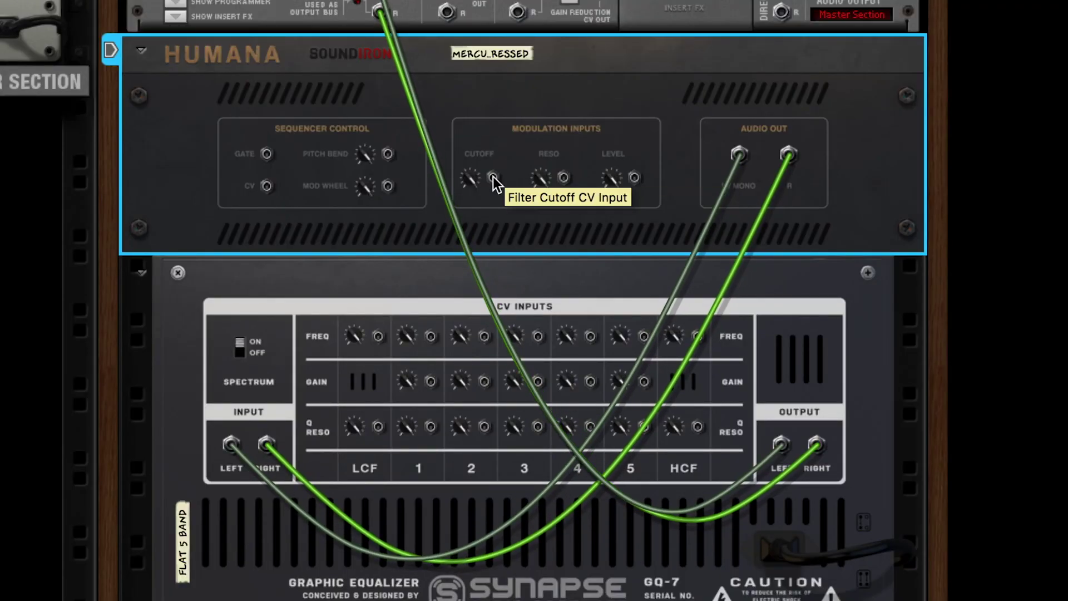
{"action": "key", "text": "Tab"}
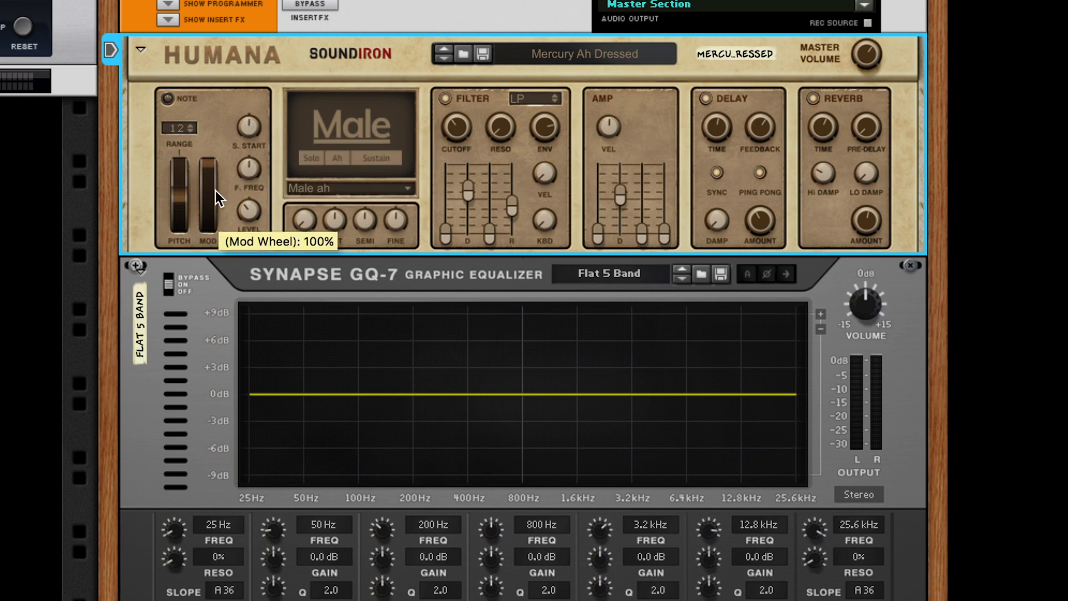
Sweep the mod wheel, set sample start to 38 ms, and add some amp attack.
{"action": "left_click_drag", "start_coordinate": [208, 218], "coordinate": [216, 161]}
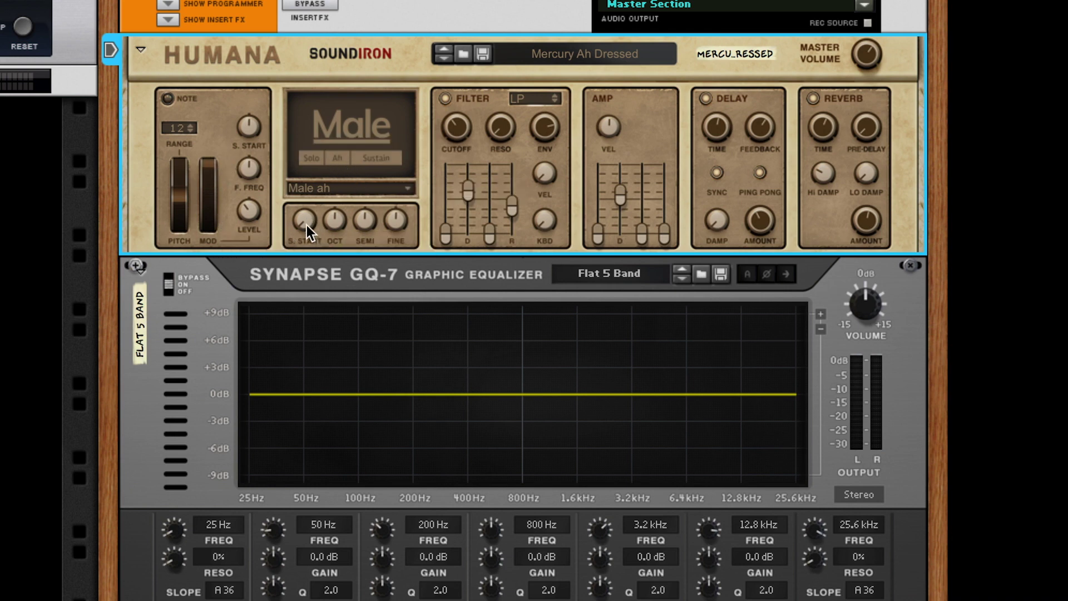
{"action": "left_click_drag", "start_coordinate": [305, 225], "coordinate": [312, 196]}
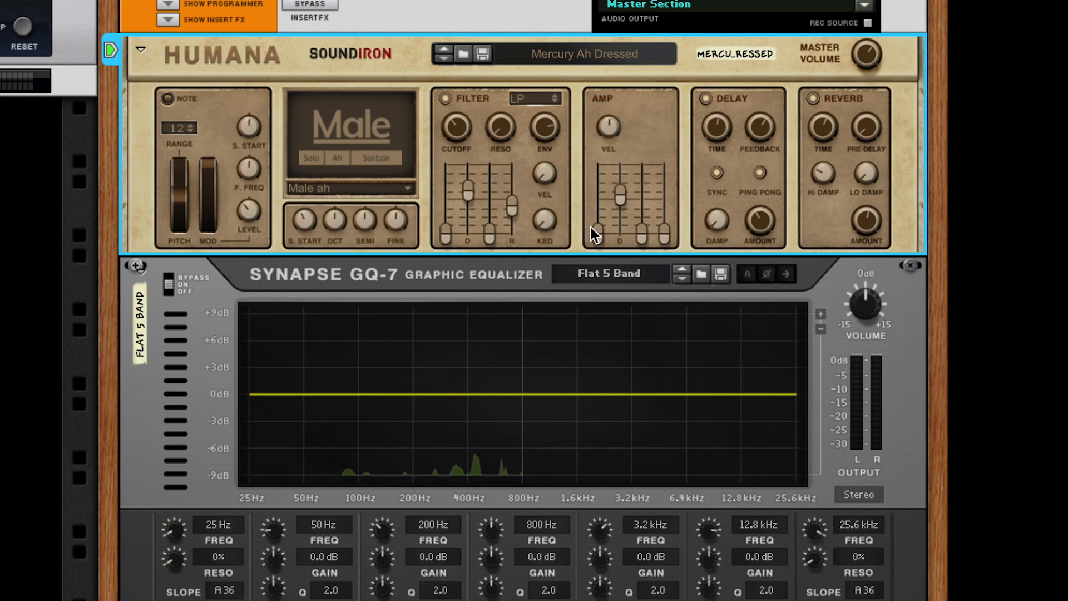
{"action": "left_click_drag", "start_coordinate": [597, 224], "coordinate": [351, 234]}
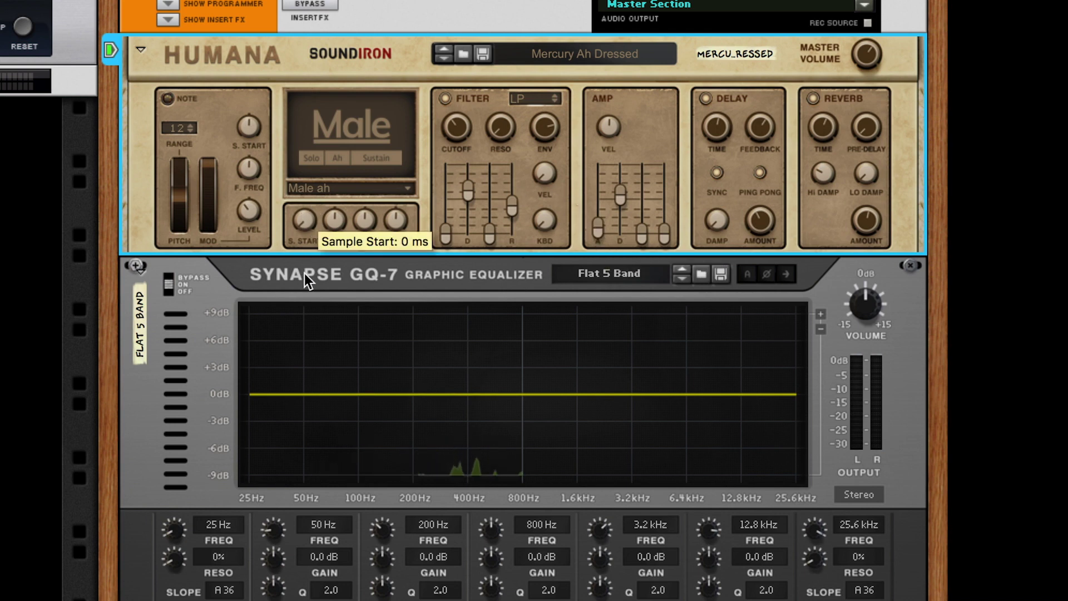
Reset amp attack to zero, raise pitch one octave, and set fine tune to 50 cents.
{"action": "left_click_drag", "start_coordinate": [590, 224], "coordinate": [593, 255]}
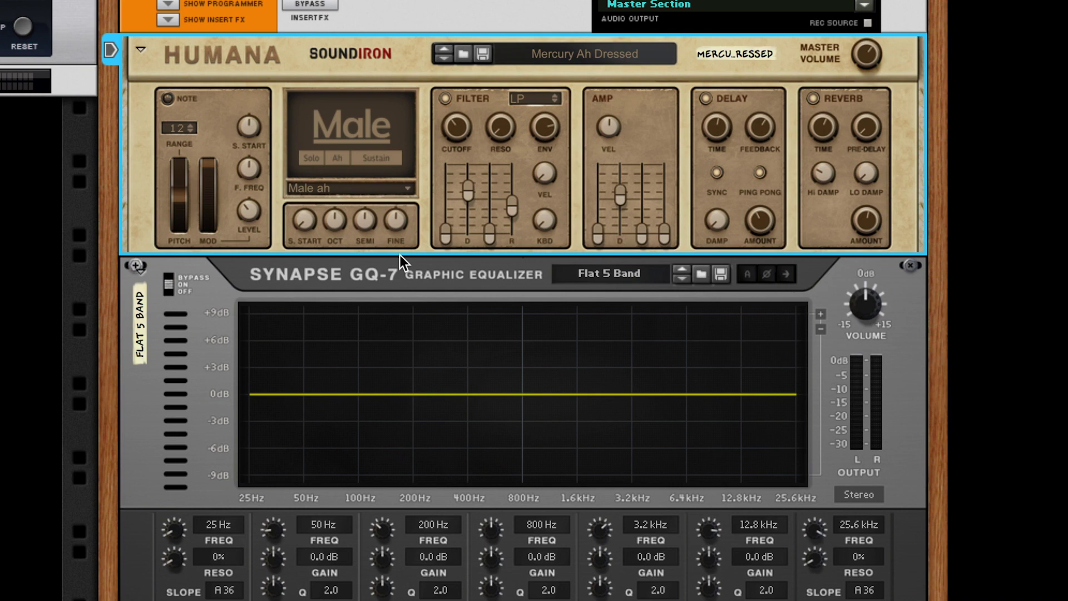
{"action": "left_click_drag", "start_coordinate": [336, 220], "coordinate": [373, 184]}
{"action": "mouse_move", "coordinate": [402, 225]}
{"action": "left_mouse_down"}
{"action": "mouse_move", "coordinate": [408, 167]}
{"action": "mouse_move", "coordinate": [398, 204]}
{"action": "left_mouse_up"}
Load the Mars Oo Staccato Synth Bass stock patch from Humana's patch list.
{"action": "left_click", "coordinate": [554, 56]}
{"action": "scroll", "coordinate": [626, 94], "scroll_direction": "up", "scroll_amount": 5}
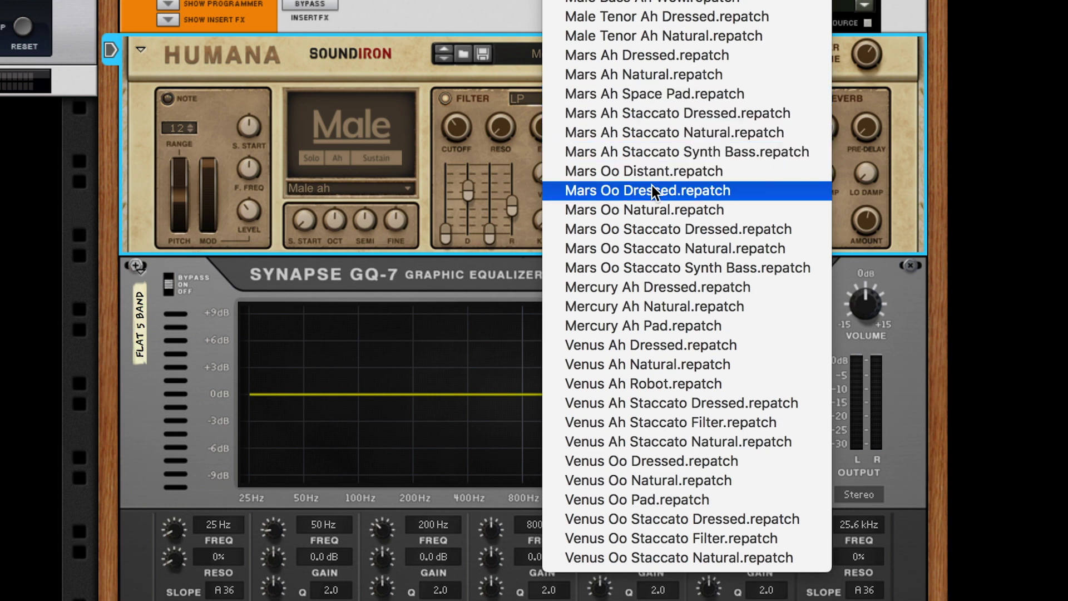
{"action": "scroll", "coordinate": [651, 186], "scroll_direction": "up", "scroll_amount": 3}
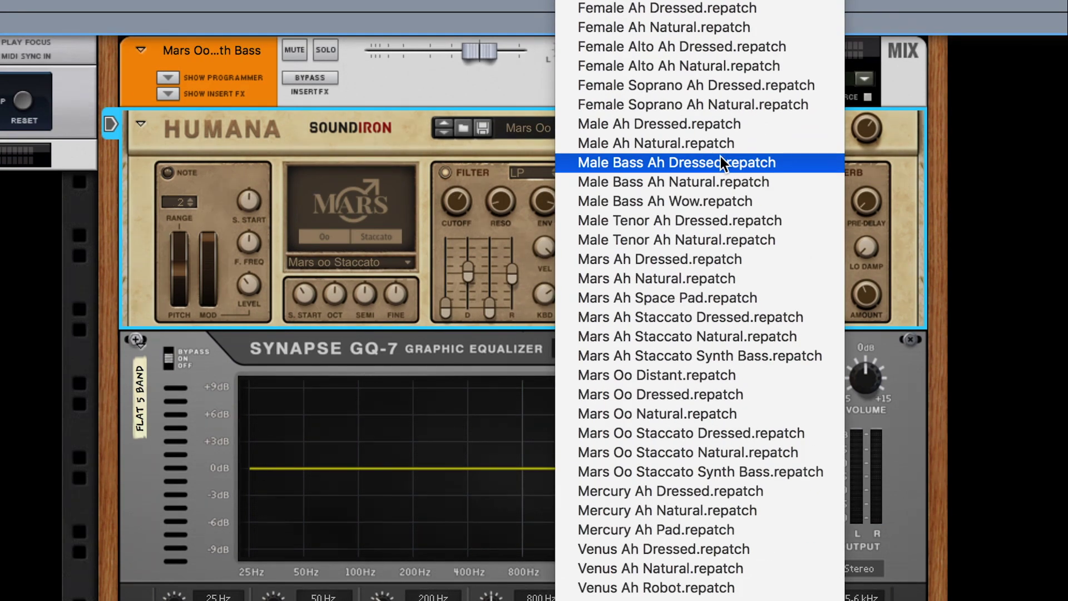
{"action": "left_click", "coordinate": [417, 132]}
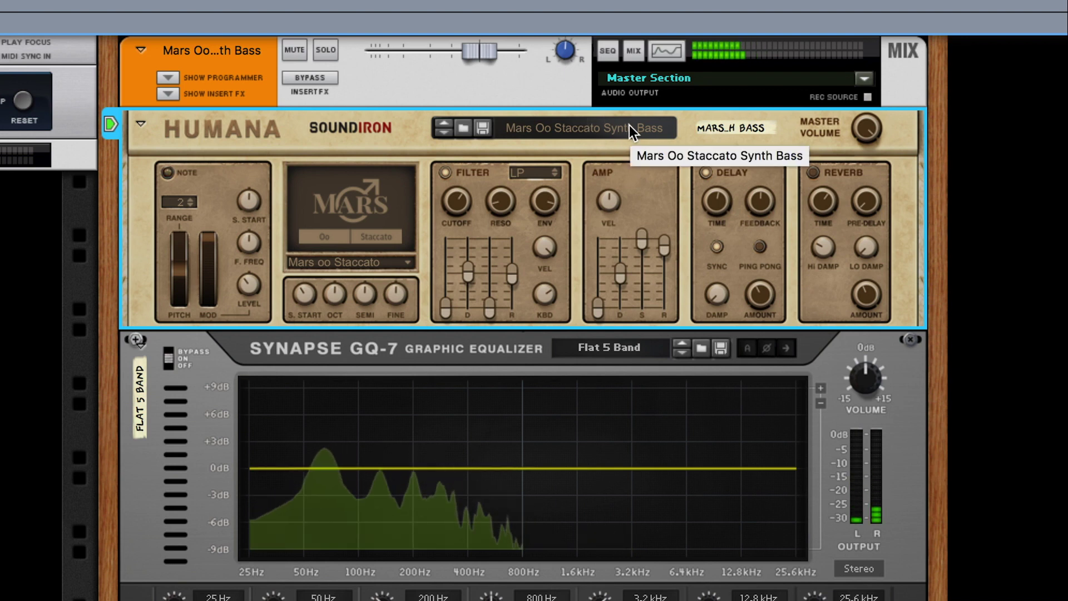
Step forward through the stock patches, past Mercury Ah Natural, to Mercury Ah Pad.
{"action": "left_click", "coordinate": [447, 133]}
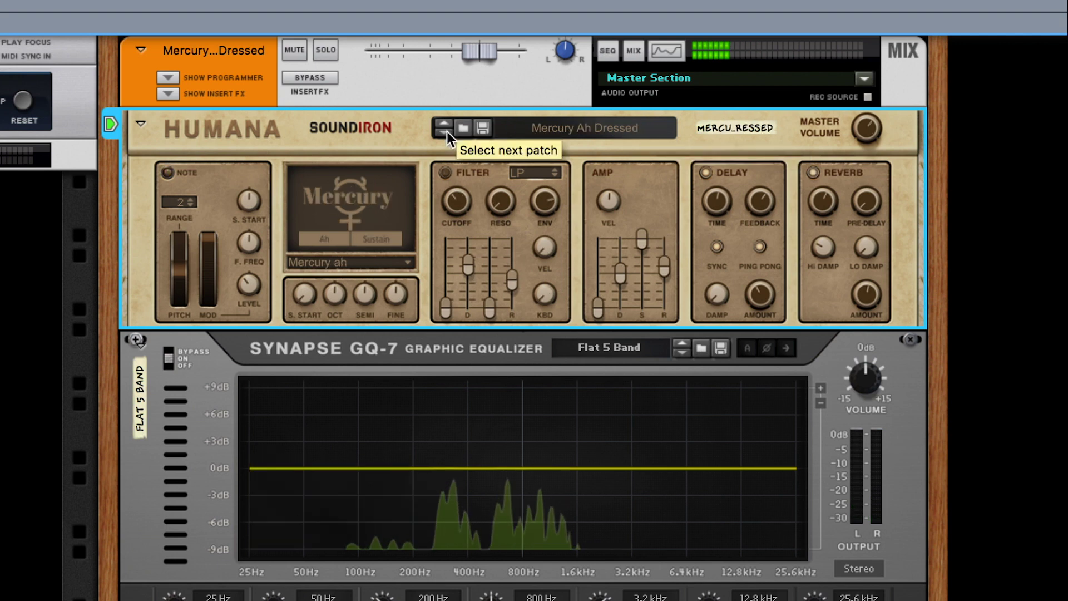
{"action": "left_click", "coordinate": [446, 133]}
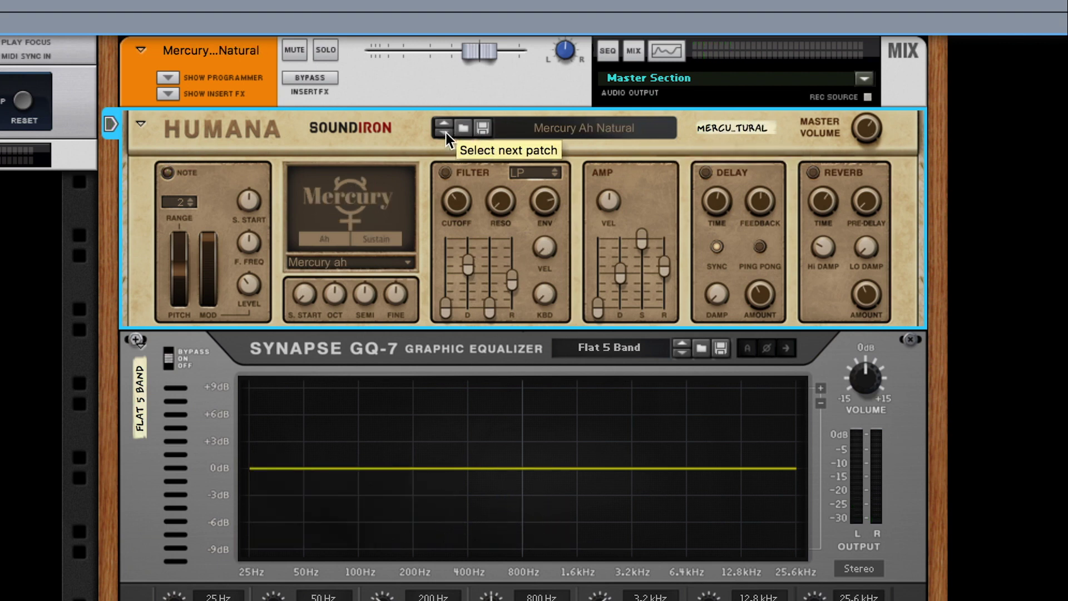
{"action": "left_click", "coordinate": [446, 132]}
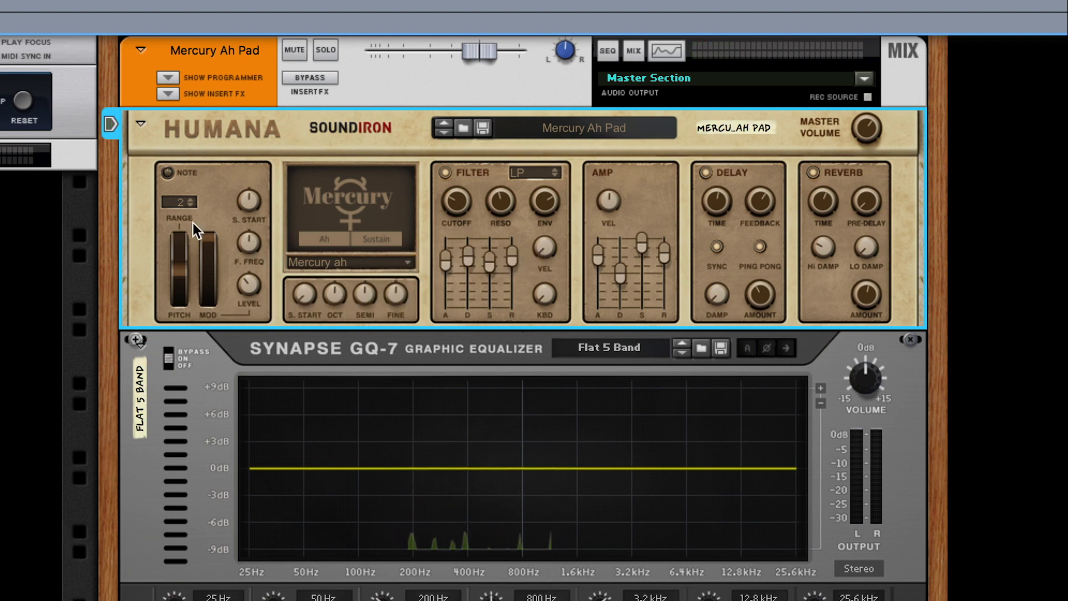
Confirm Mercury Ah Pad in the patch list and fold its mixer channel strip.
{"action": "left_click", "coordinate": [556, 129]}
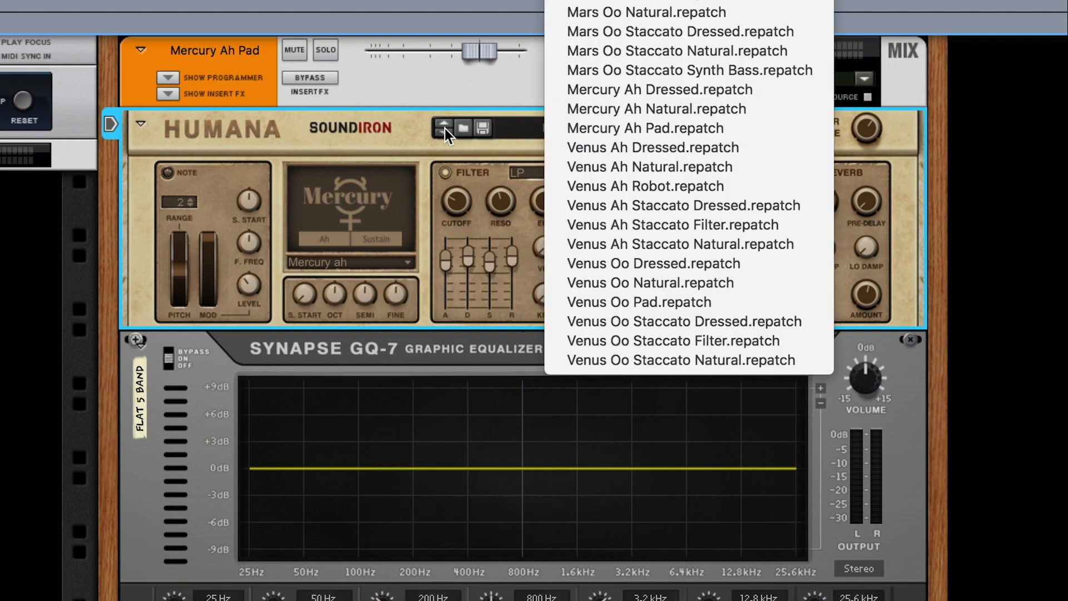
{"action": "left_click", "coordinate": [361, 119]}
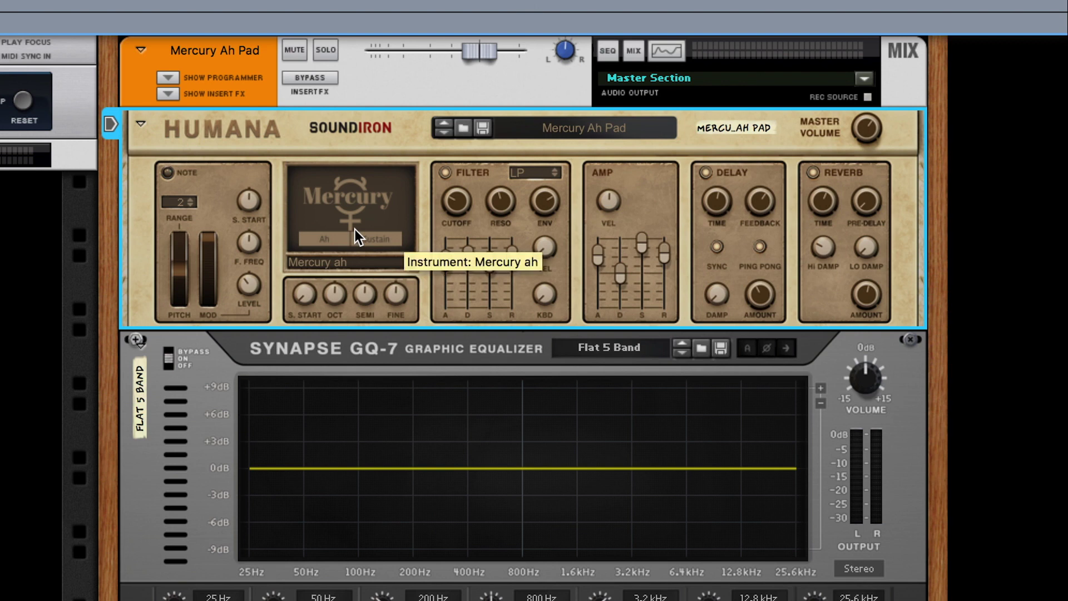
{"action": "left_click", "coordinate": [137, 50]}
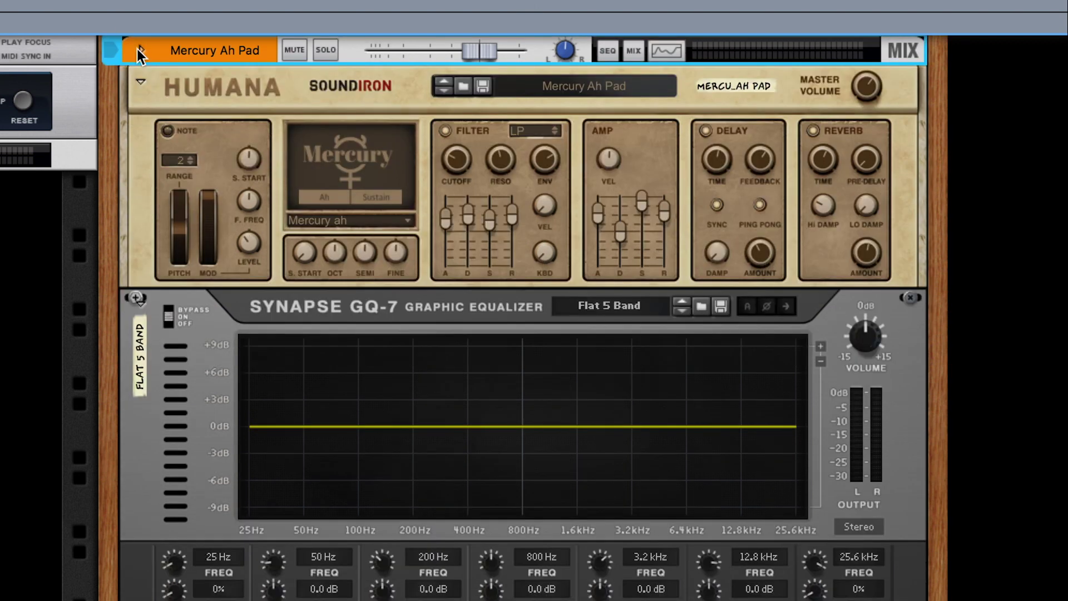